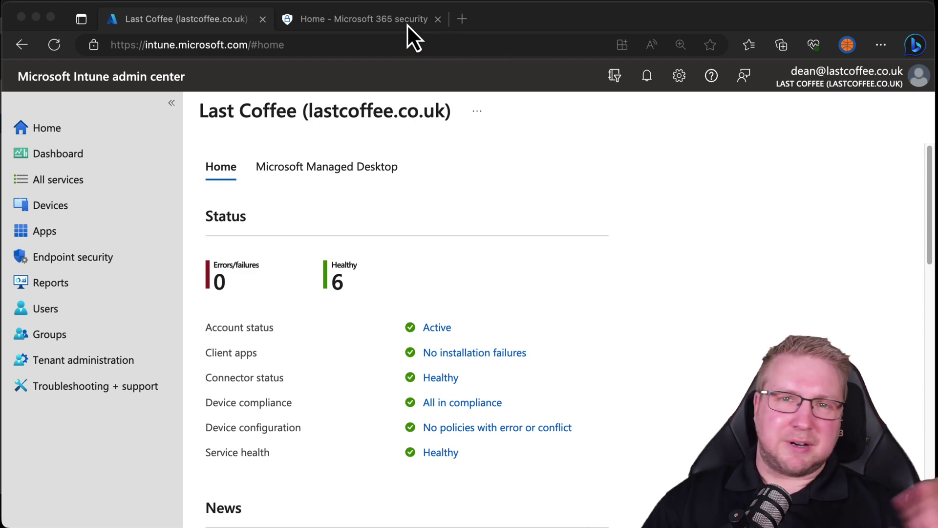
# In the Defender portal's Endpoints Advanced features, switch Preview features On and save preferences
pyautogui.click(392, 22)
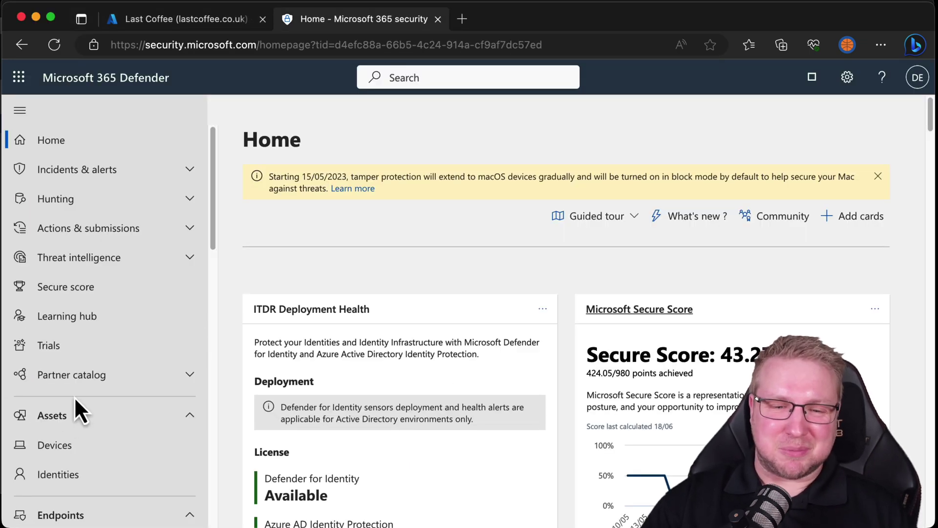
pyautogui.moveTo(215, 161); pyautogui.dragTo(215, 452)
pyautogui.click(159, 440)
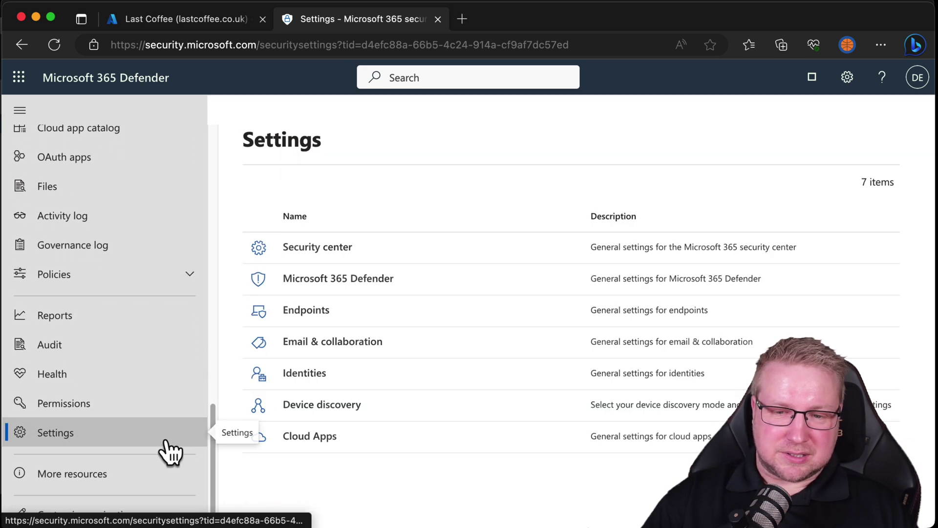
pyautogui.click(310, 320)
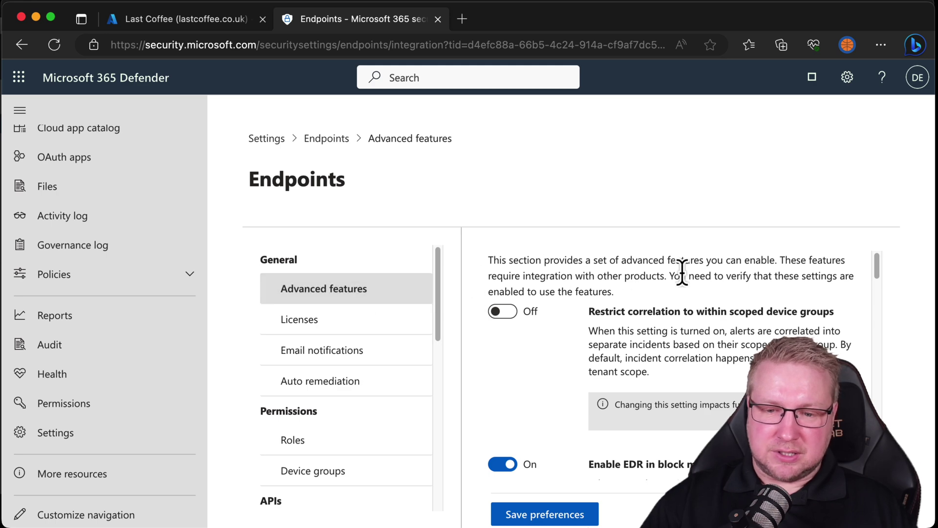
pyautogui.moveTo(878, 265); pyautogui.dragTo(866, 431)
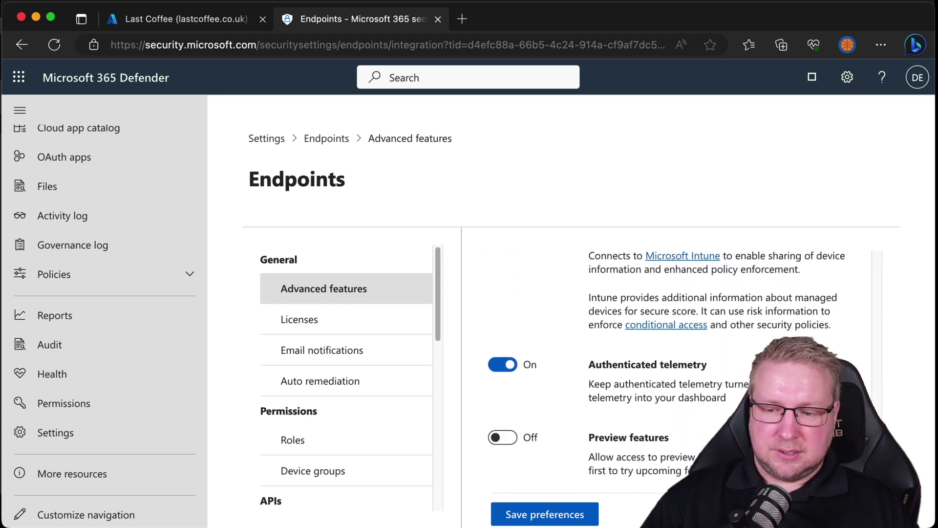
pyautogui.click(508, 438)
pyautogui.click(573, 514)
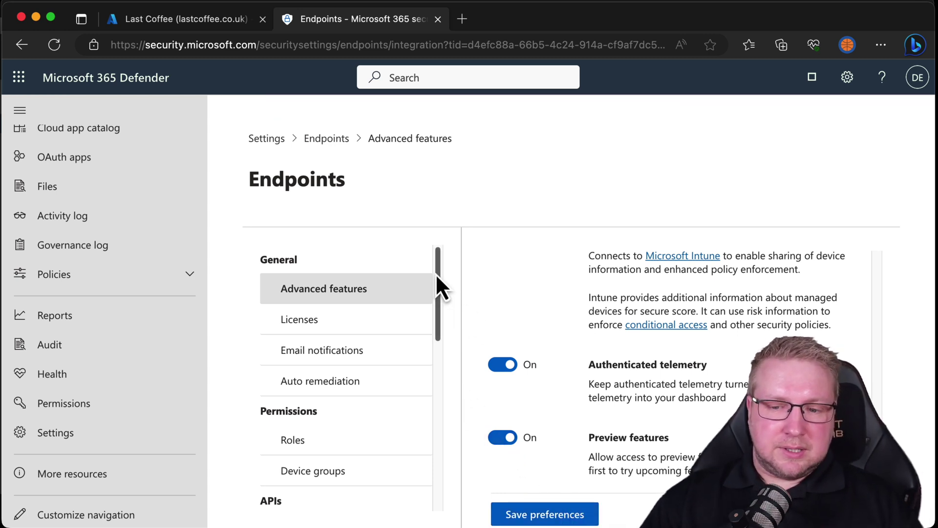
# In Enforcement scope, turn on using MDE to enforce Intune security settings
pyautogui.moveTo(435, 273); pyautogui.dragTo(442, 414)
pyautogui.scroll(-1, 415, 415)
pyautogui.click(394, 394)
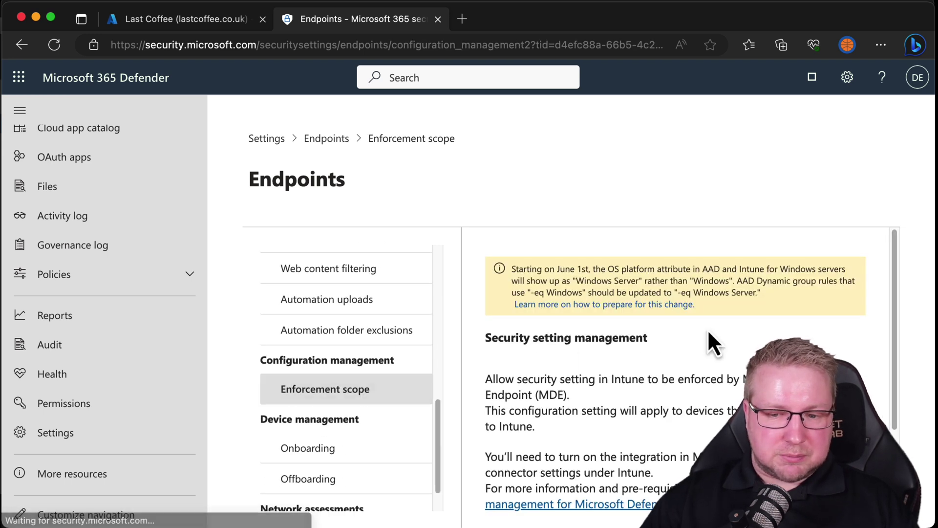
pyautogui.moveTo(896, 281); pyautogui.dragTo(892, 338)
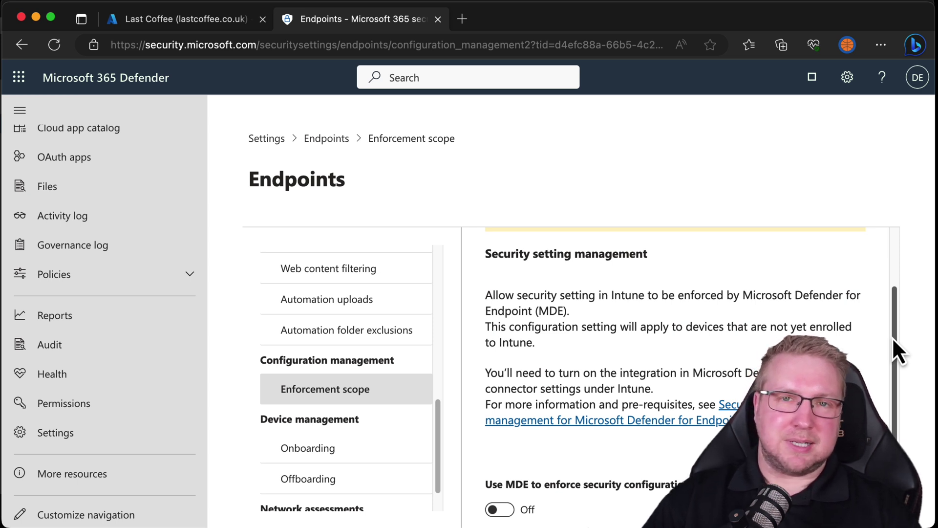
pyautogui.moveTo(893, 337); pyautogui.dragTo(887, 388)
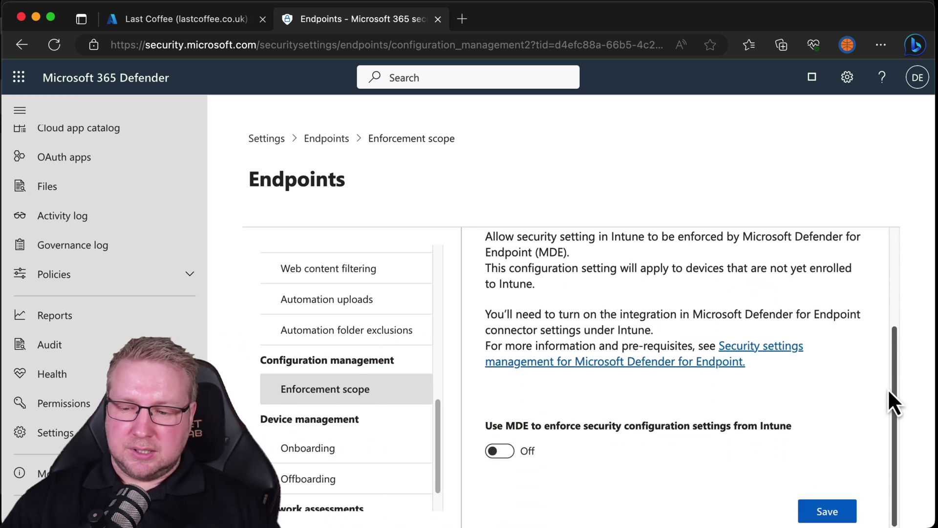
pyautogui.click(497, 451)
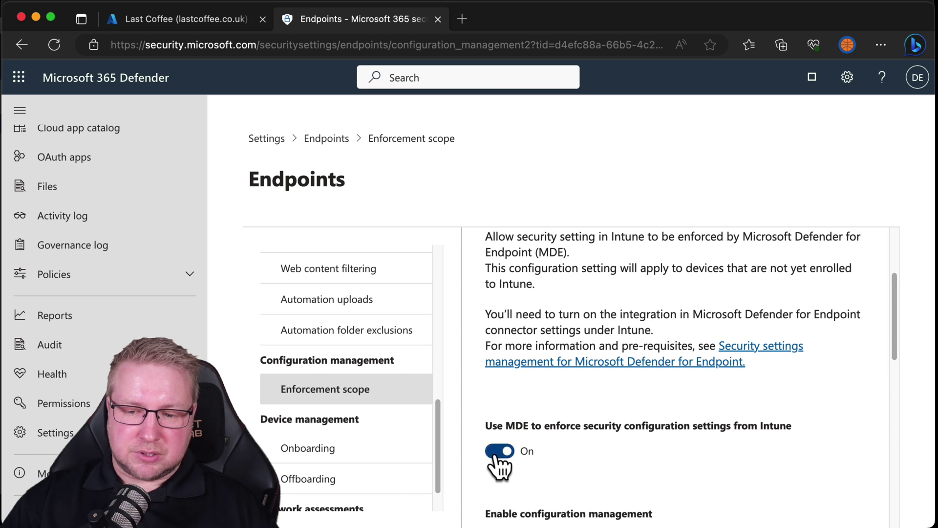
# Include Windows Client and Windows Server devices, each on all devices, and save the scope
pyautogui.moveTo(897, 323); pyautogui.dragTo(882, 399)
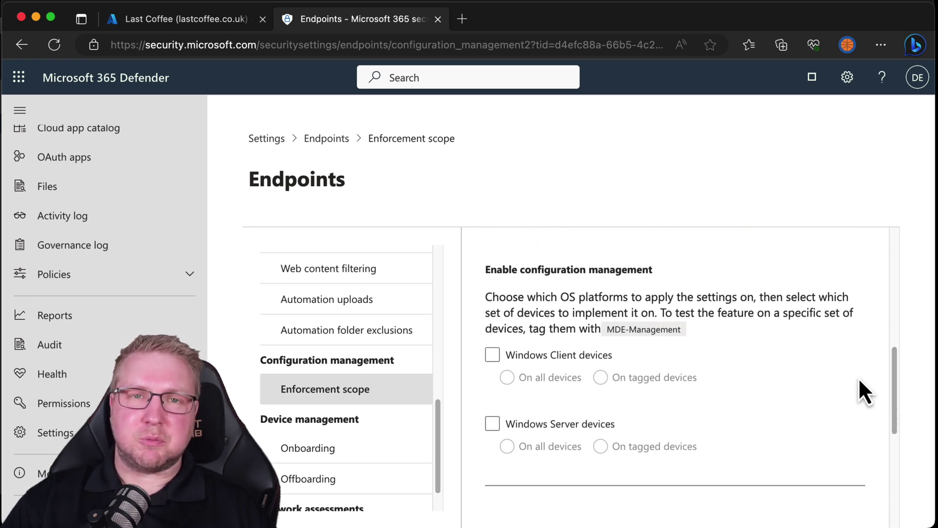
pyautogui.click(493, 355)
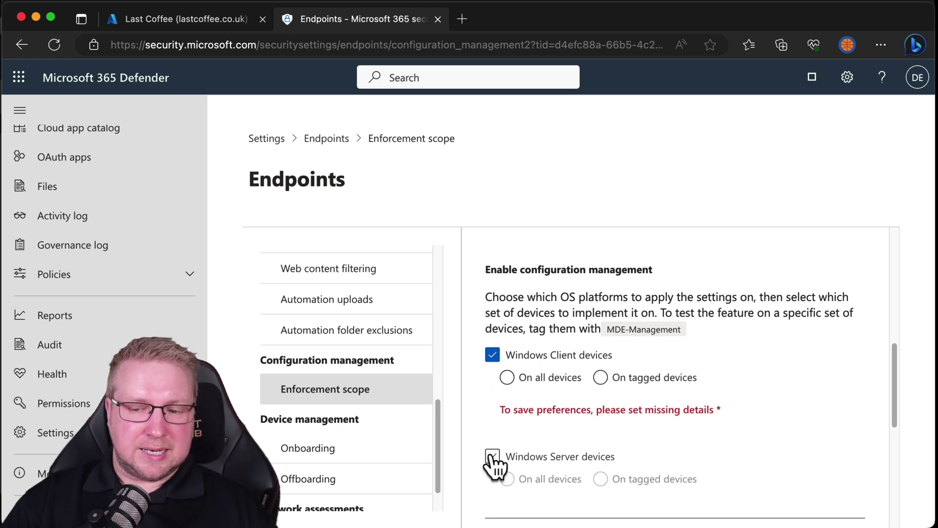
pyautogui.click(493, 456)
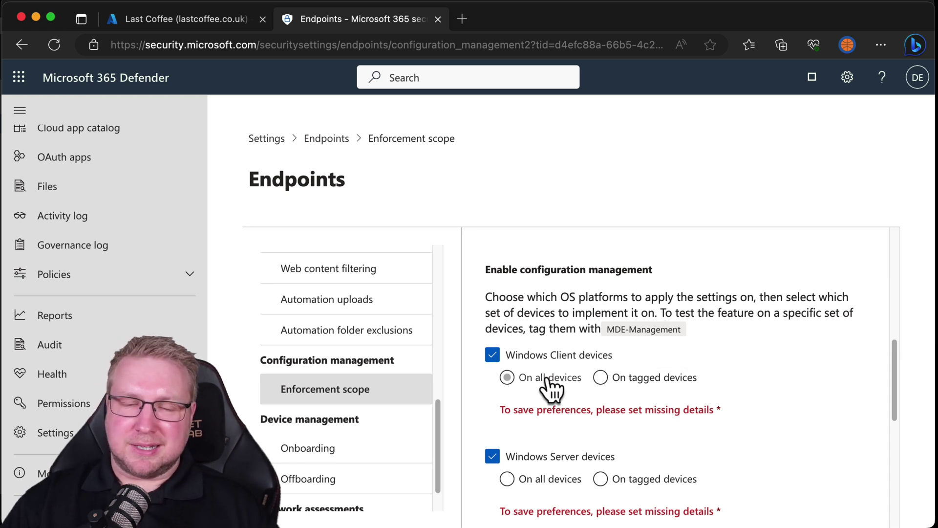
pyautogui.click(508, 379)
pyautogui.click(508, 447)
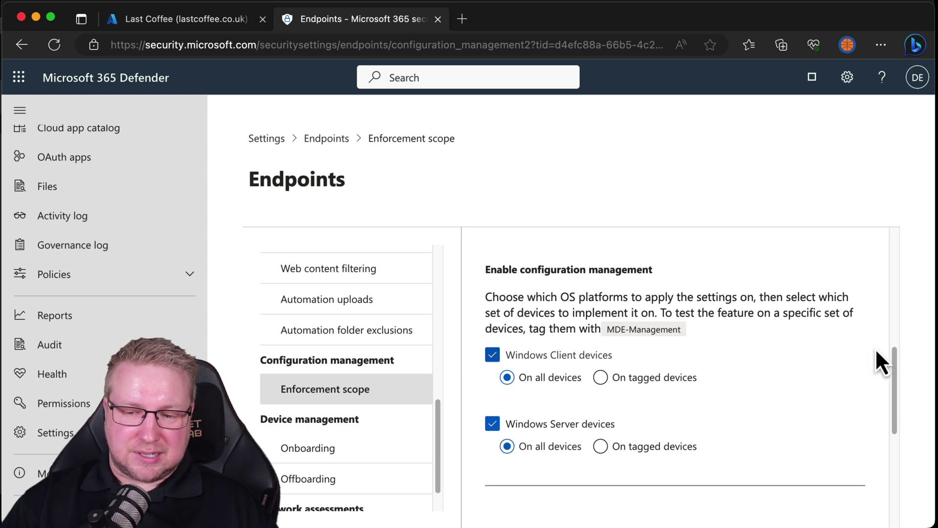
pyautogui.moveTo(893, 356); pyautogui.dragTo(889, 418)
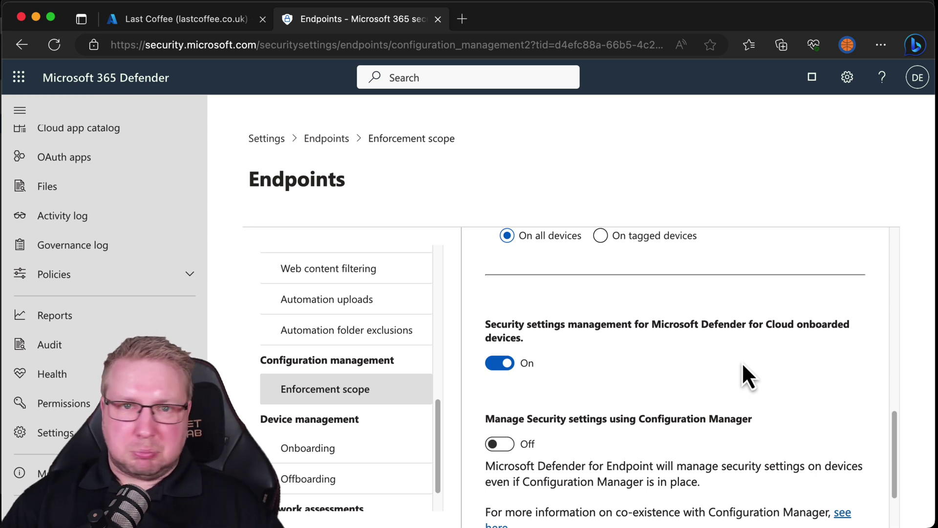
pyautogui.scroll(-3, 892, 430)
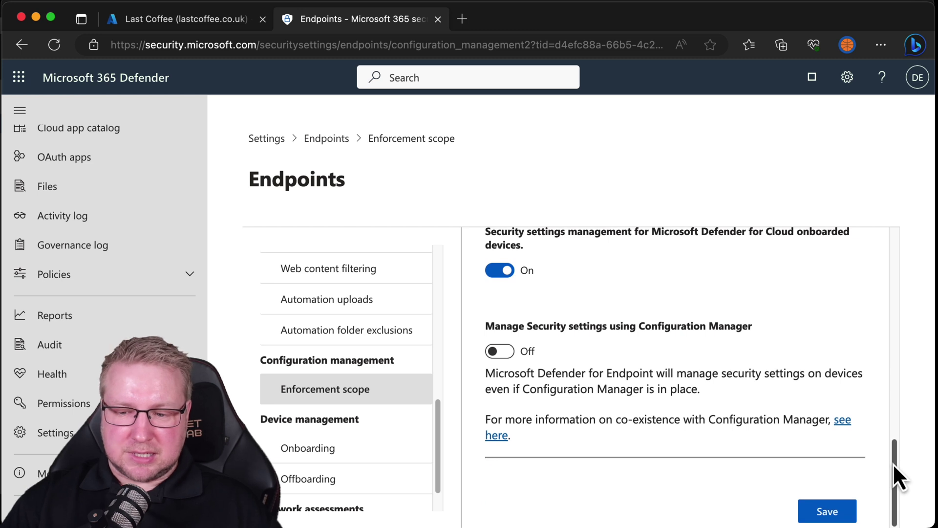
pyautogui.click(837, 511)
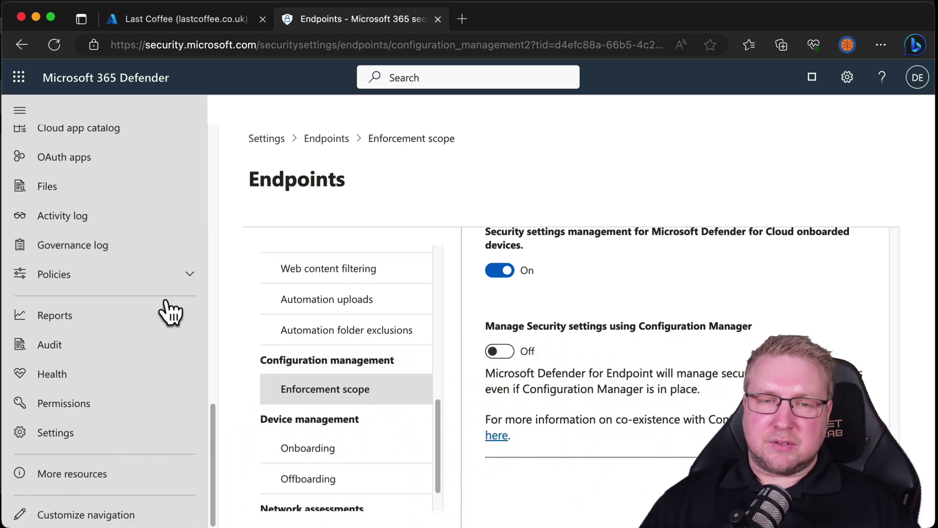
# Open Assets > Devices and scroll through the three AAD-joined computers in Device Inventory
pyautogui.scroll(10, 147, 315)
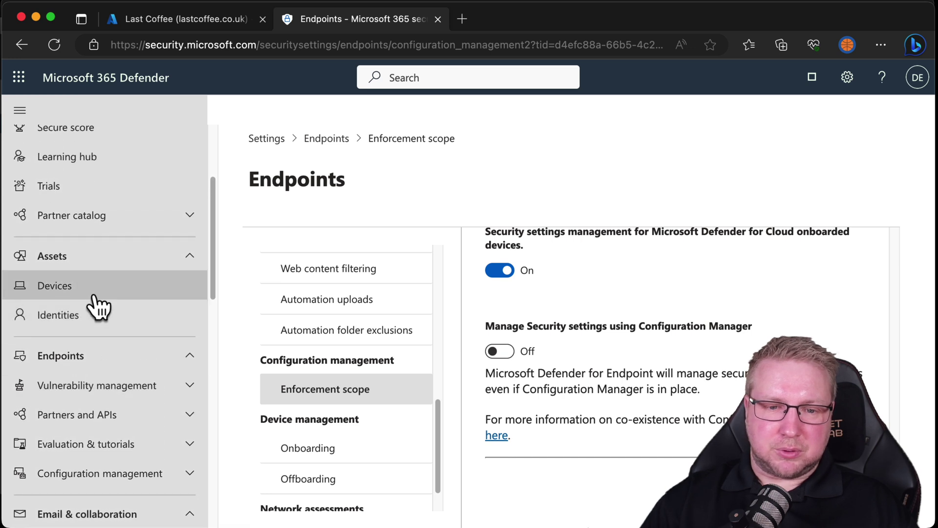
pyautogui.click(96, 298)
pyautogui.scroll(-1, 644, 343)
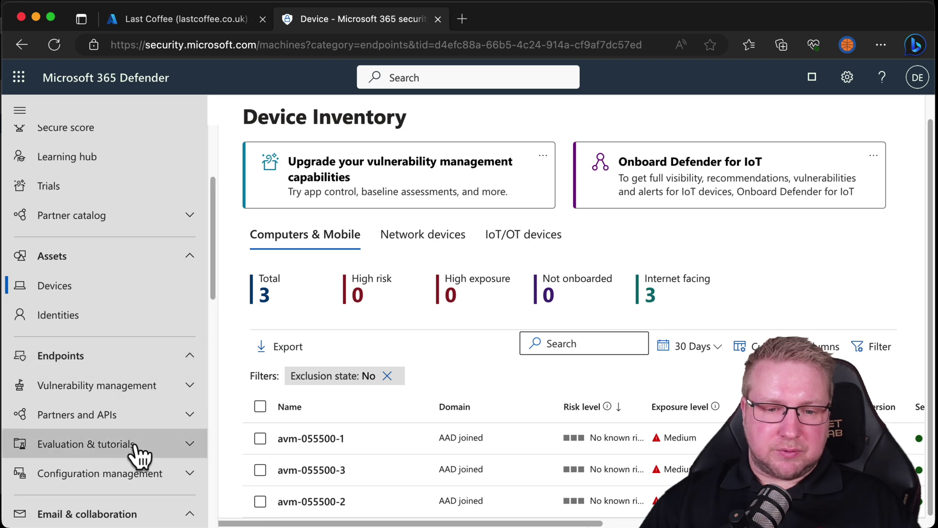
pyautogui.scroll(-10, 130, 468)
pyautogui.scroll(-3, 117, 464)
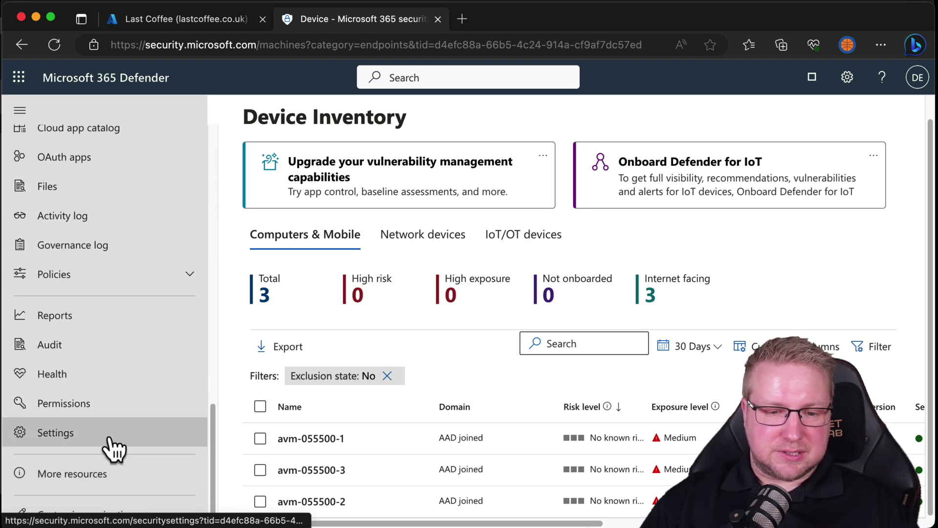
# Open Endpoints onboarding and select Windows Server 1803, 2019 and 2022 as the operating system
pyautogui.click(109, 434)
pyautogui.click(309, 311)
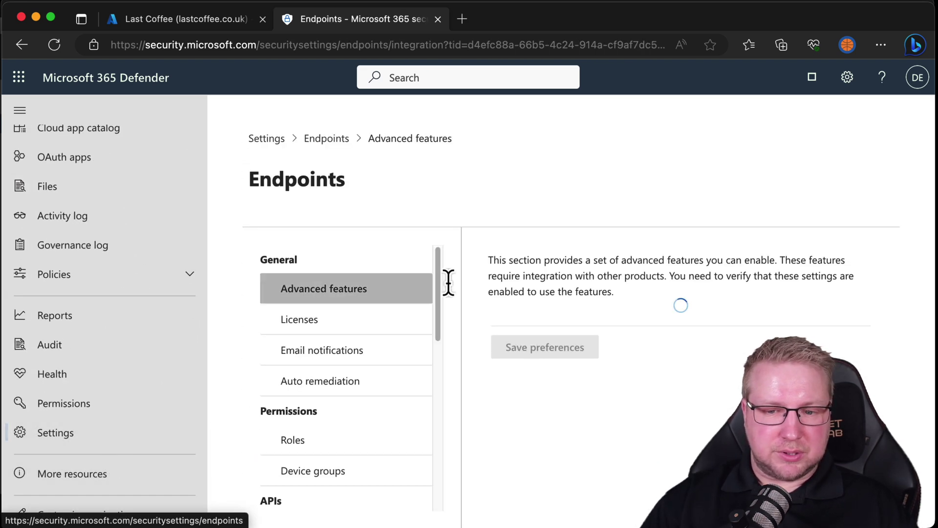
pyautogui.moveTo(438, 294); pyautogui.dragTo(430, 460)
pyautogui.click(395, 434)
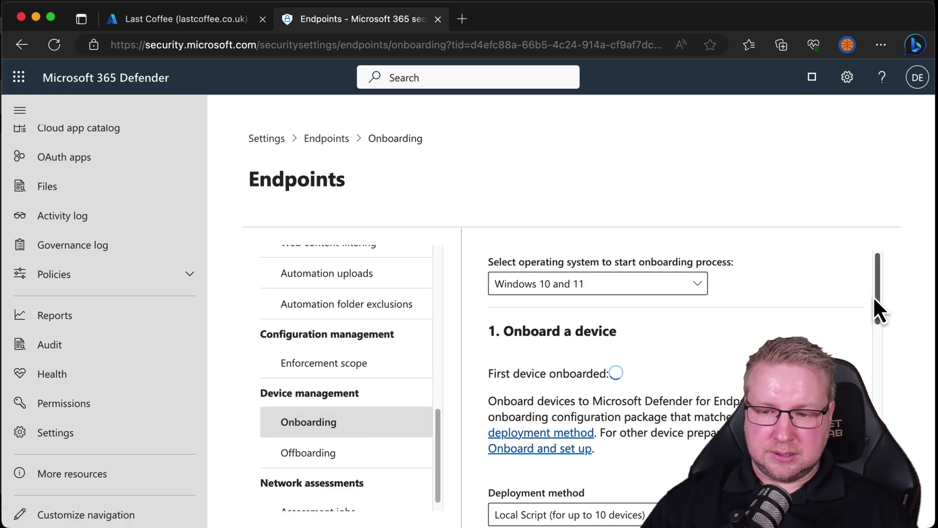
pyautogui.click(694, 288)
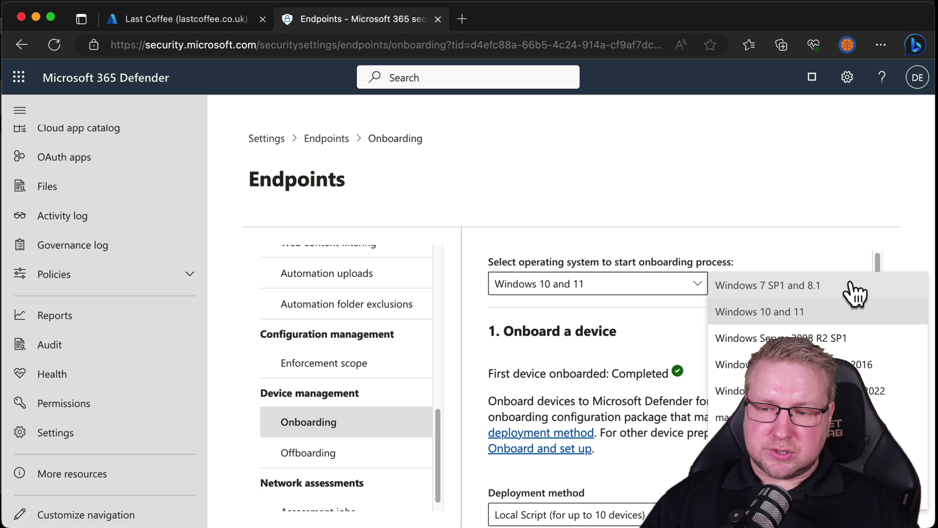
pyautogui.click(875, 393)
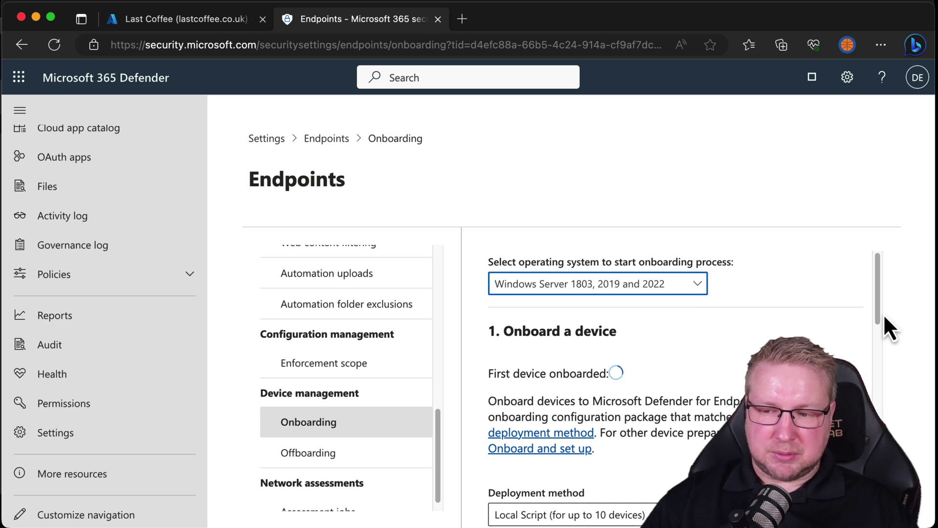
# Keep Local Script as the deployment method for the onboarding package
pyautogui.moveTo(877, 291); pyautogui.dragTo(880, 349)
pyautogui.click(701, 360)
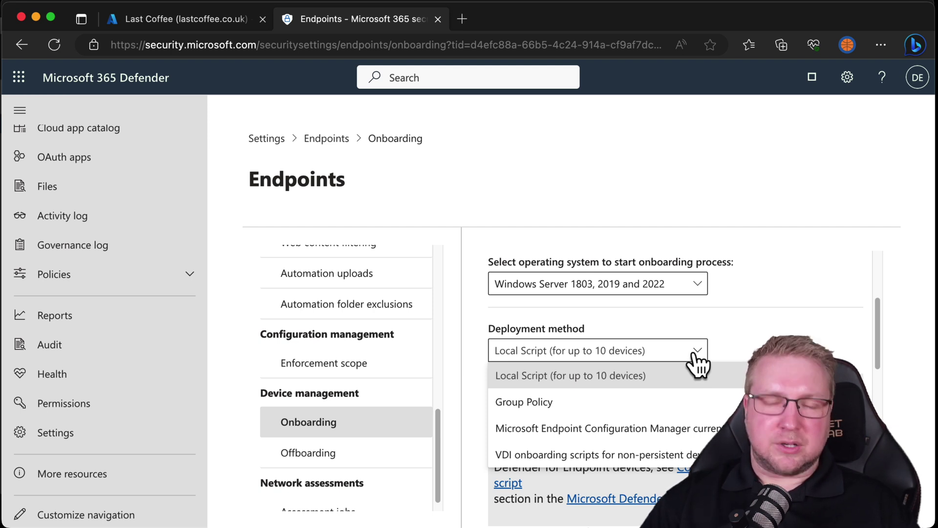
pyautogui.click(743, 357)
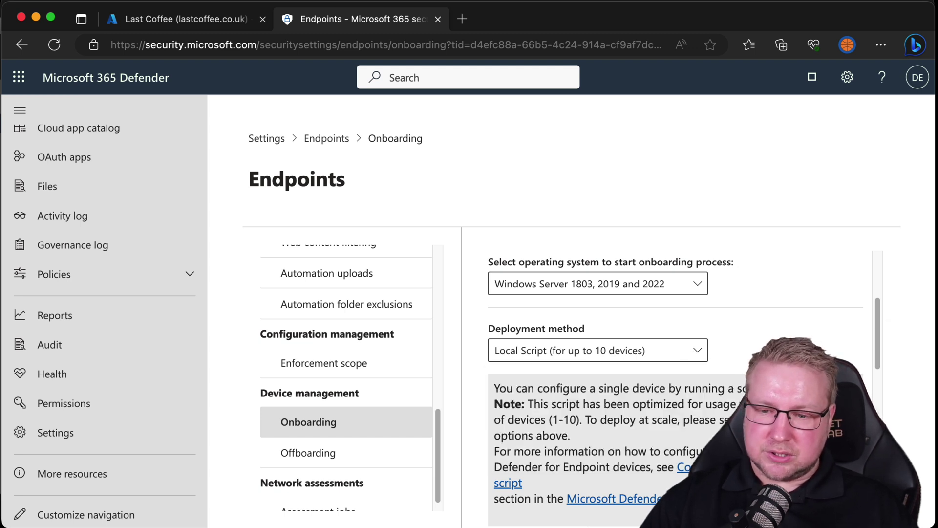
pyautogui.moveTo(880, 360); pyautogui.dragTo(880, 406)
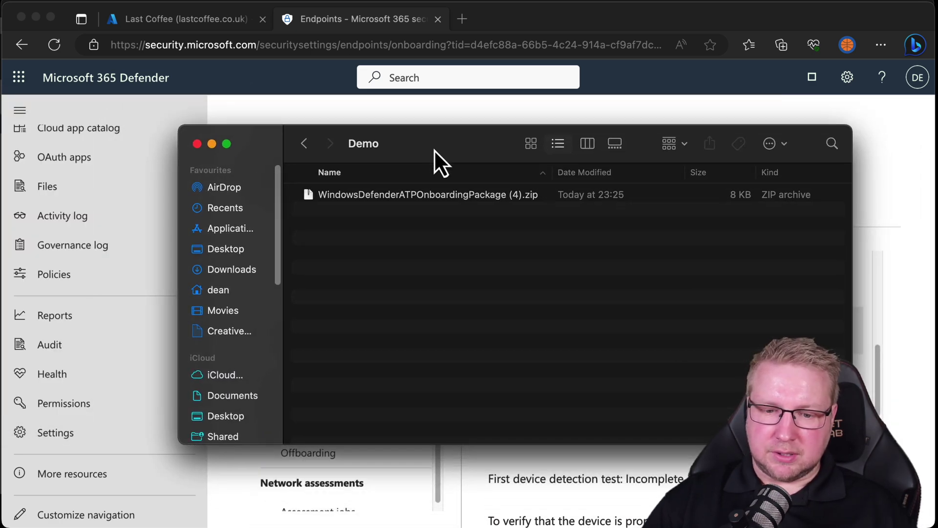
# Extract the onboarding package zip and open its .cmd script with Visual Studio Code
pyautogui.doubleClick(464, 194)
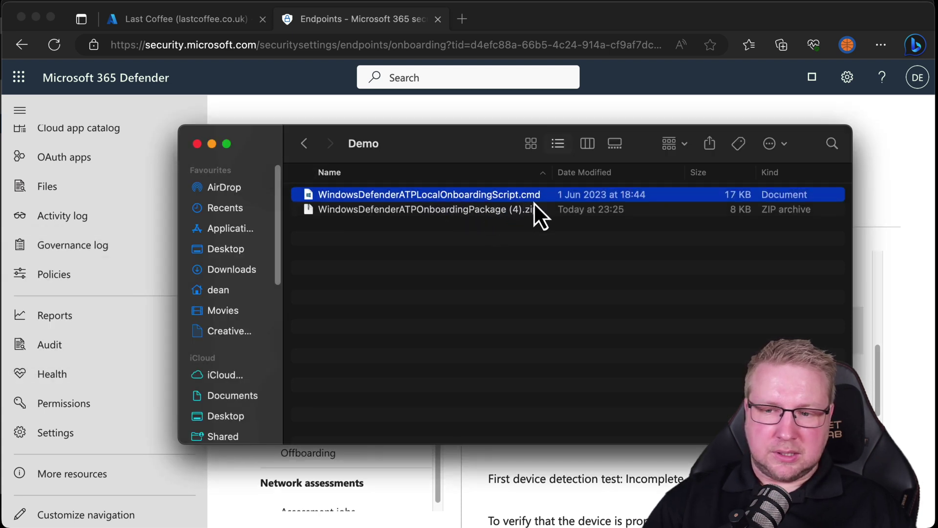
pyautogui.rightClick(525, 196)
pyautogui.moveTo(579, 220)
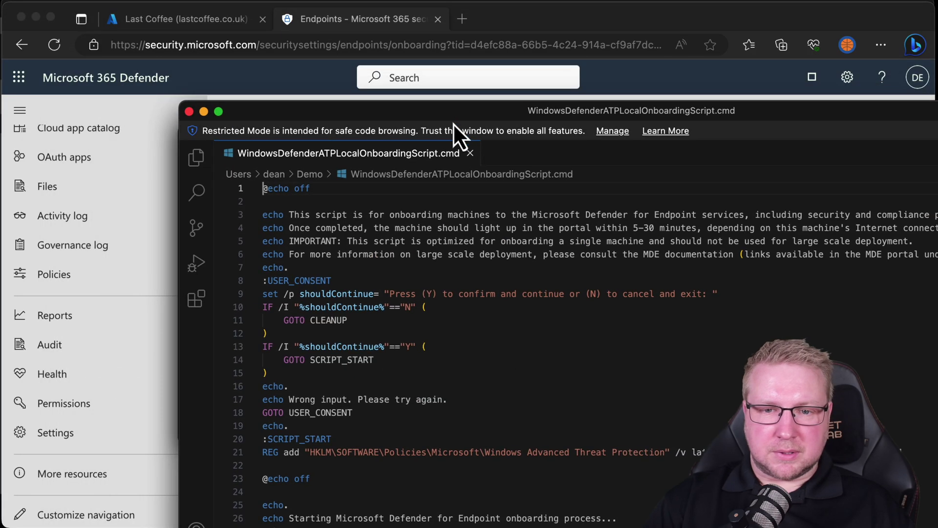
# Review the onboarding script in Visual Studio Code, then close the editor
pyautogui.moveTo(453, 123); pyautogui.dragTo(285, 26)
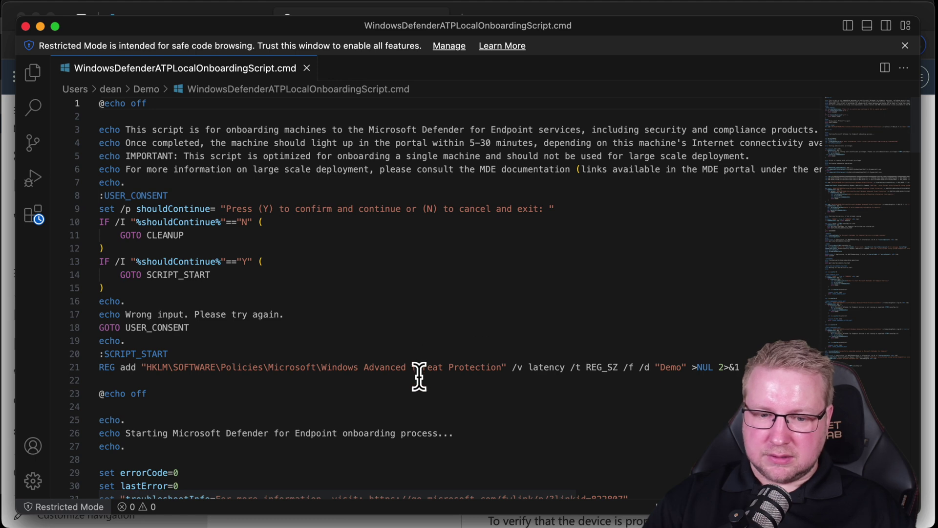
pyautogui.scroll(-20, 419, 376)
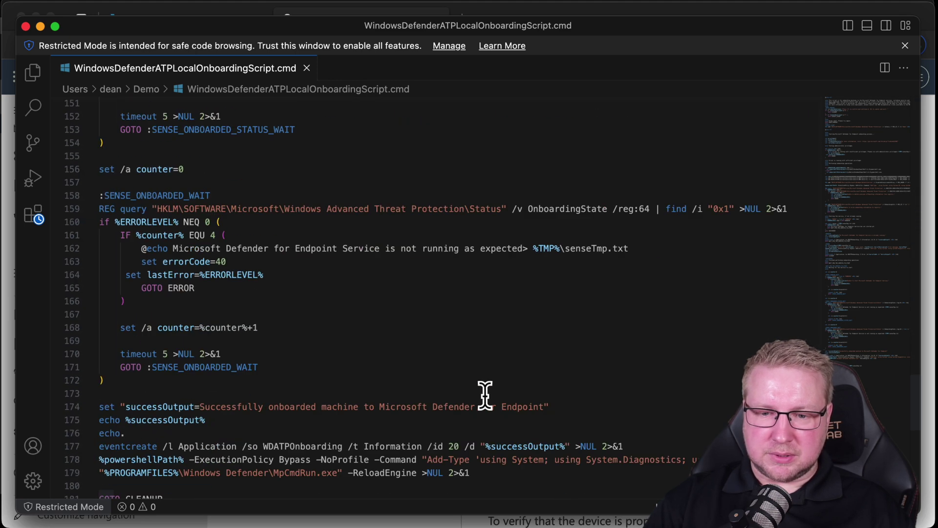
pyautogui.scroll(20, 439, 385)
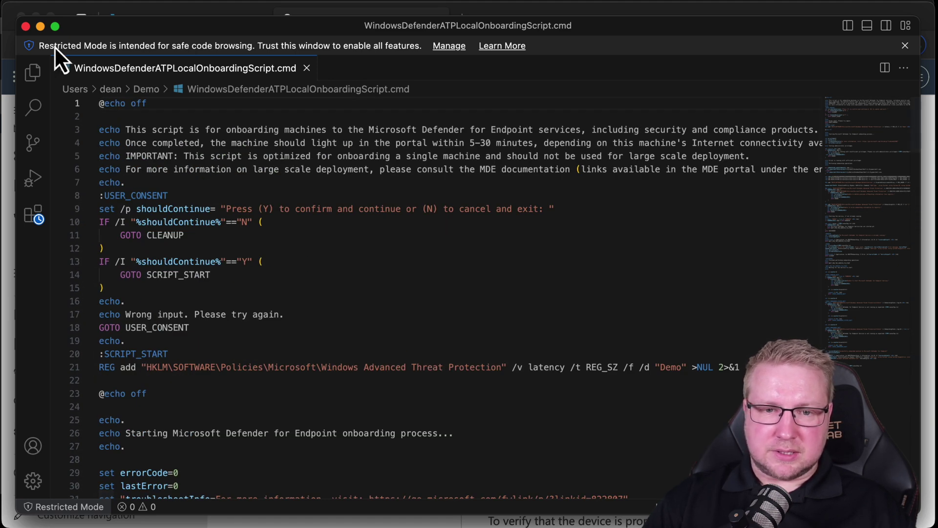
pyautogui.click(25, 26)
# Copy the WindowsDefenderATPLocalOnboardingScript file in Finder and close Finder
pyautogui.rightClick(345, 194)
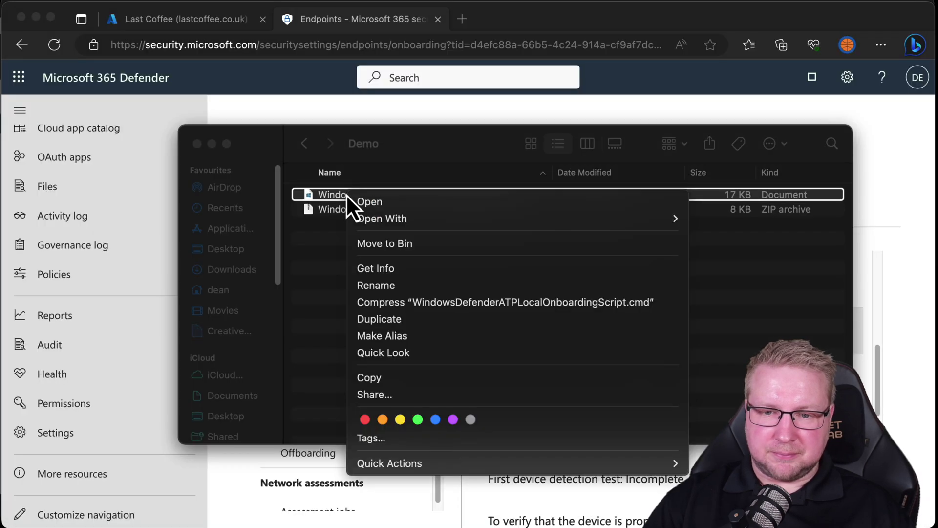
pyautogui.click(435, 377)
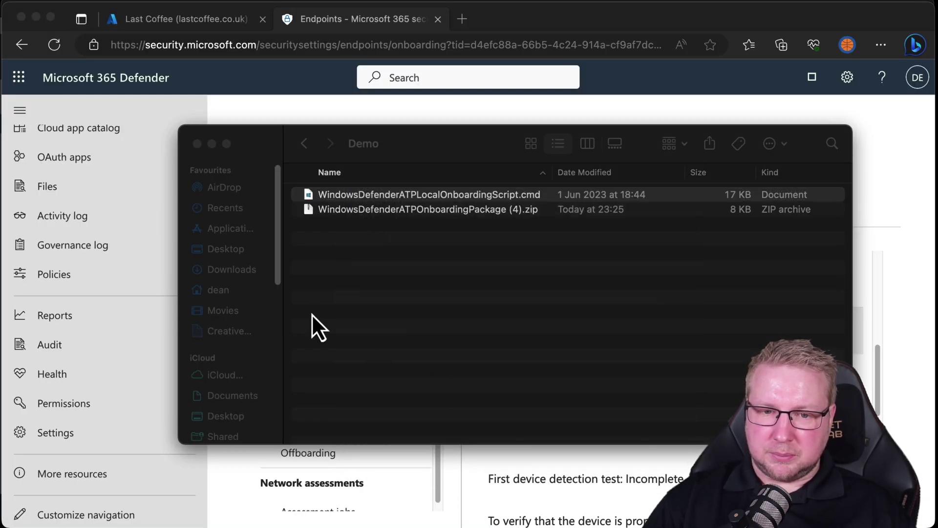
pyautogui.click(7, 7)
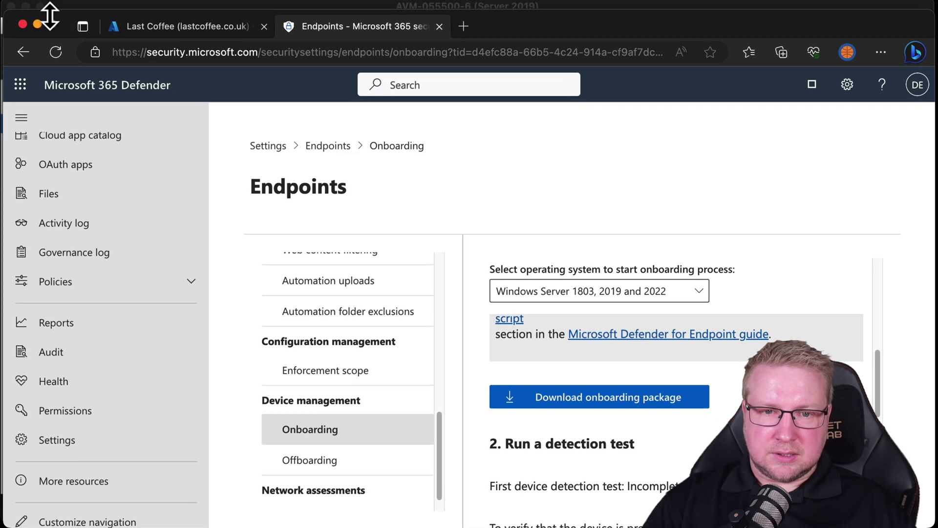
# Paste the onboarding script onto the Server 2019 desktop in the Remote Desktop session
pyautogui.press('super+Tab')
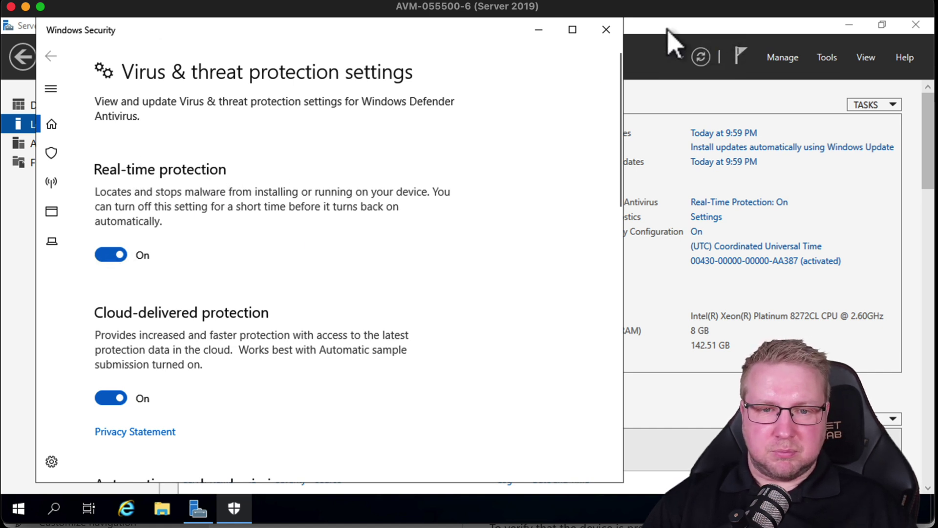
pyautogui.click(610, 30)
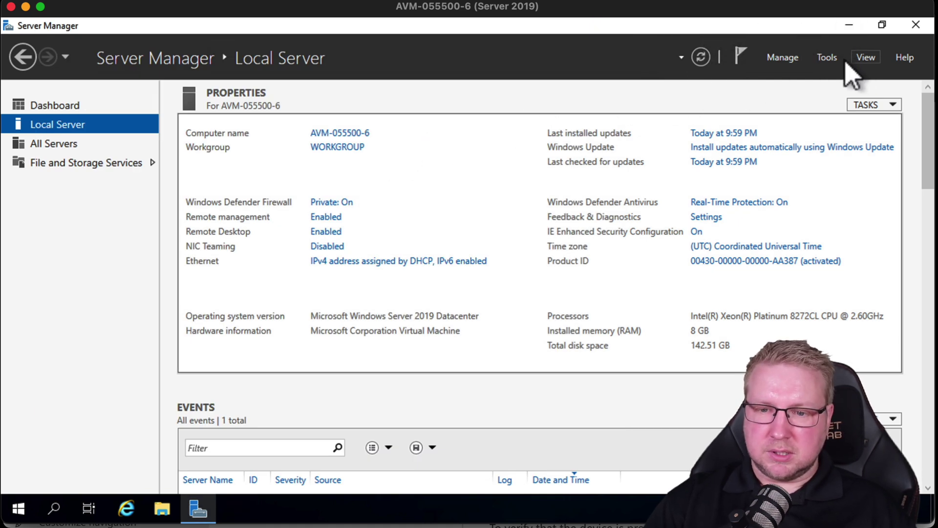
pyautogui.click(849, 25)
pyautogui.rightClick(342, 184)
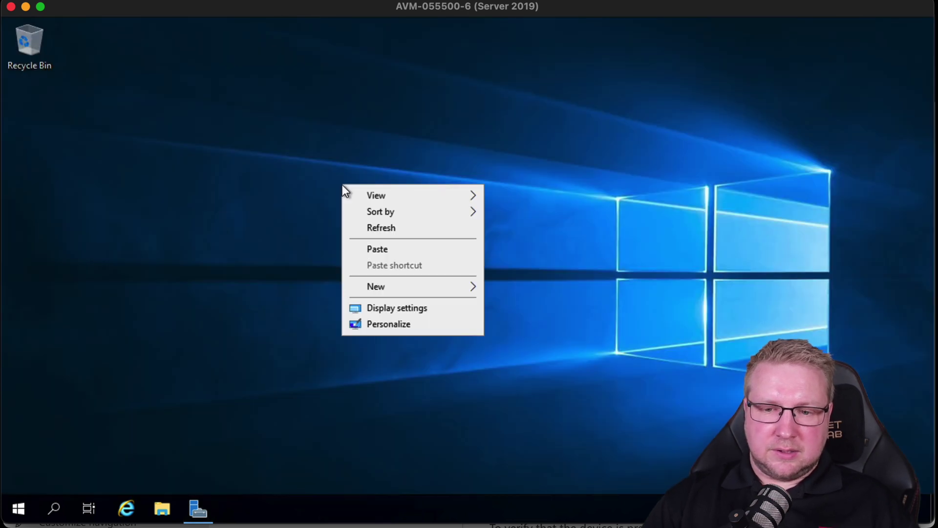
pyautogui.click(398, 248)
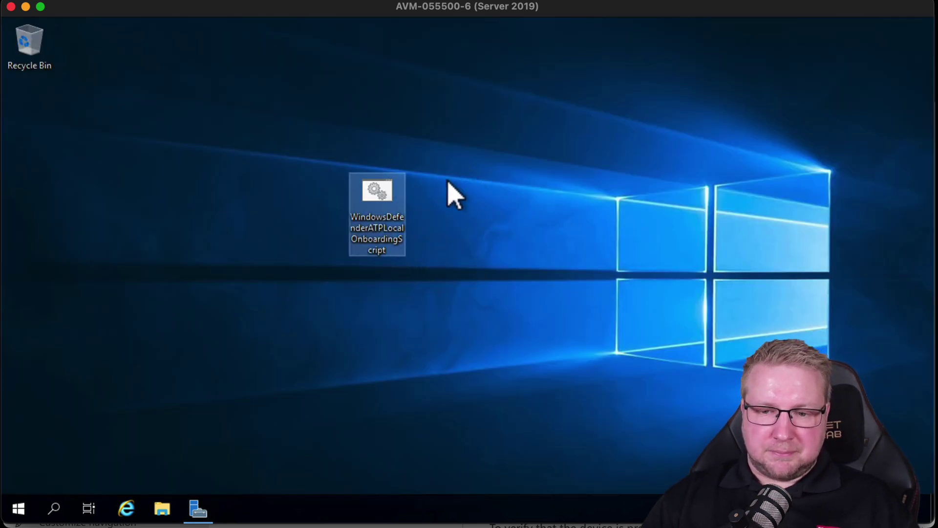
pyautogui.rightClick(380, 215)
pyautogui.click(491, 176)
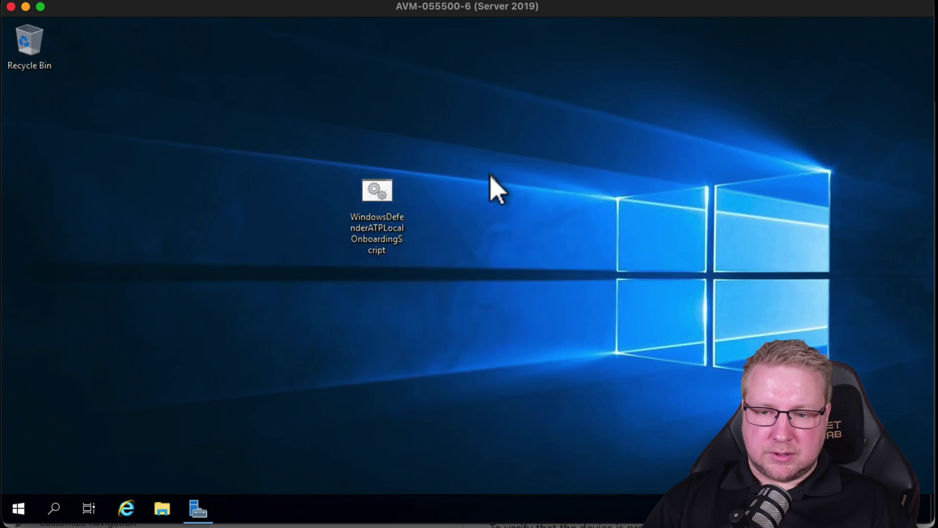
# Open PowerShell as administrator, change into the Desktop folder and list its contents
pyautogui.rightClick(18, 509)
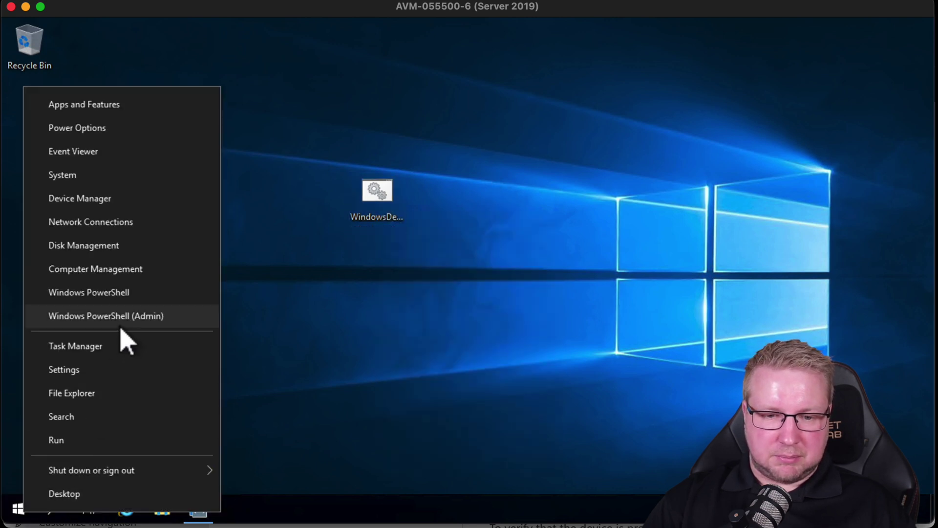
pyautogui.click(122, 319)
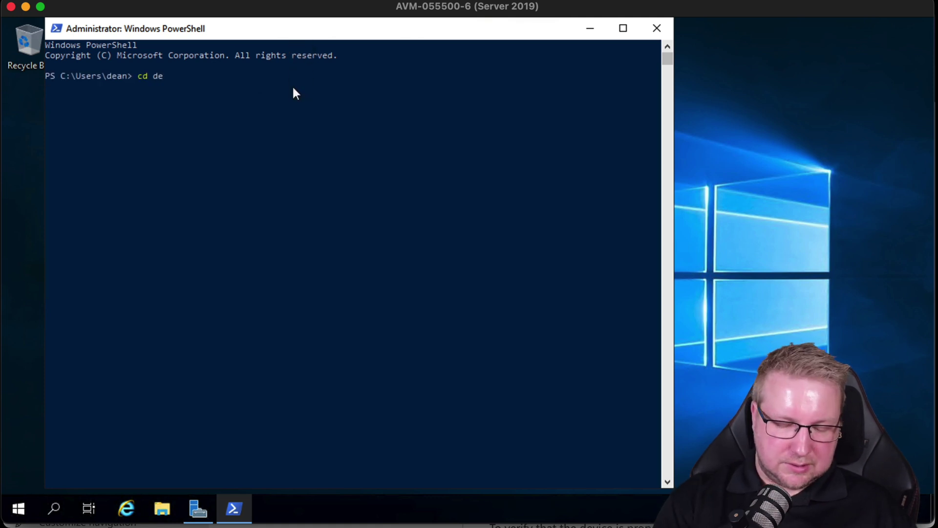
pyautogui.write('cd de')
pyautogui.press('Tab')
pyautogui.press('Return')
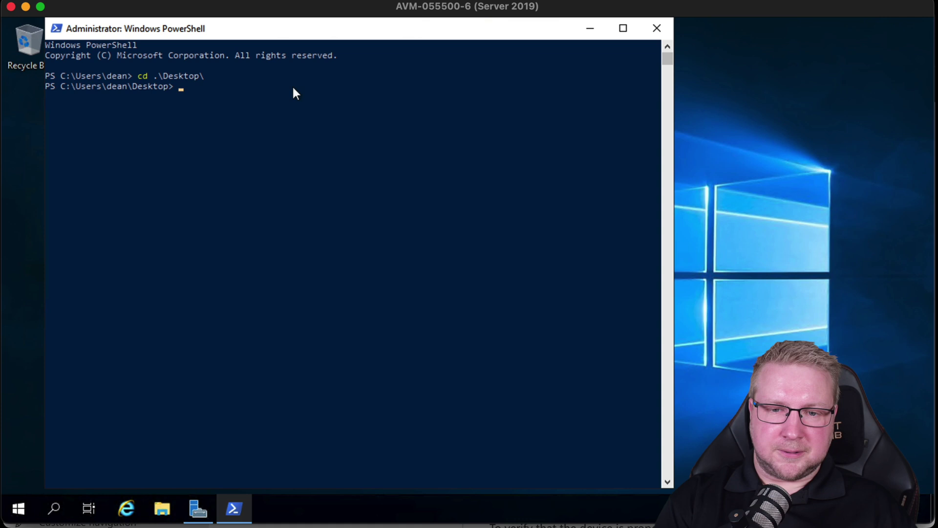
pyautogui.write('dir')
pyautogui.press('Return')
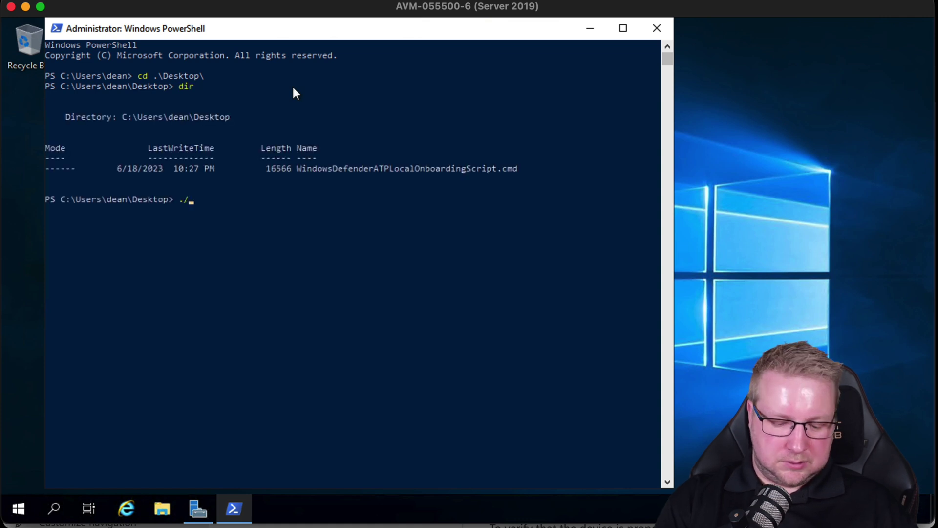
# Run .\WindowsDefenderATPLocalOnboardingScript.cmd, confirm with y, and finish onboarding
pyautogui.write('./')
pyautogui.press('Tab')
pyautogui.press('Tab')
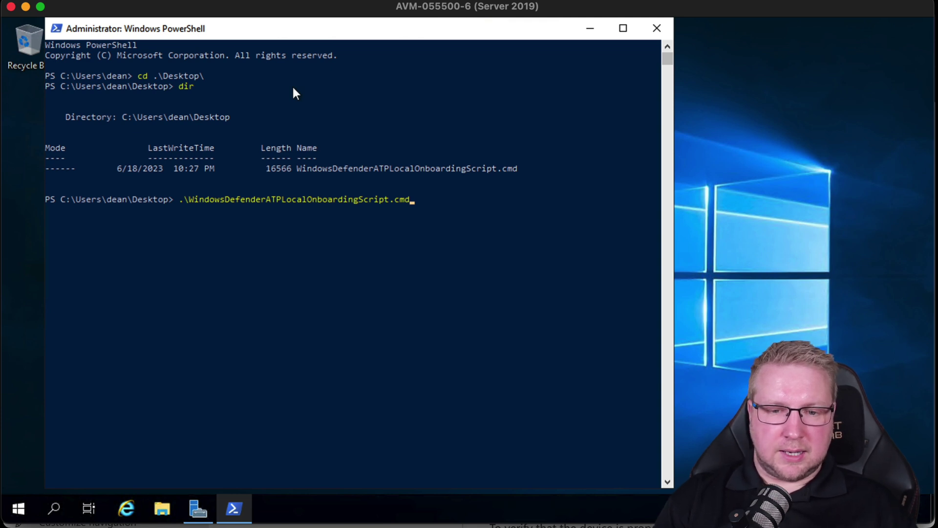
pyautogui.press('Return')
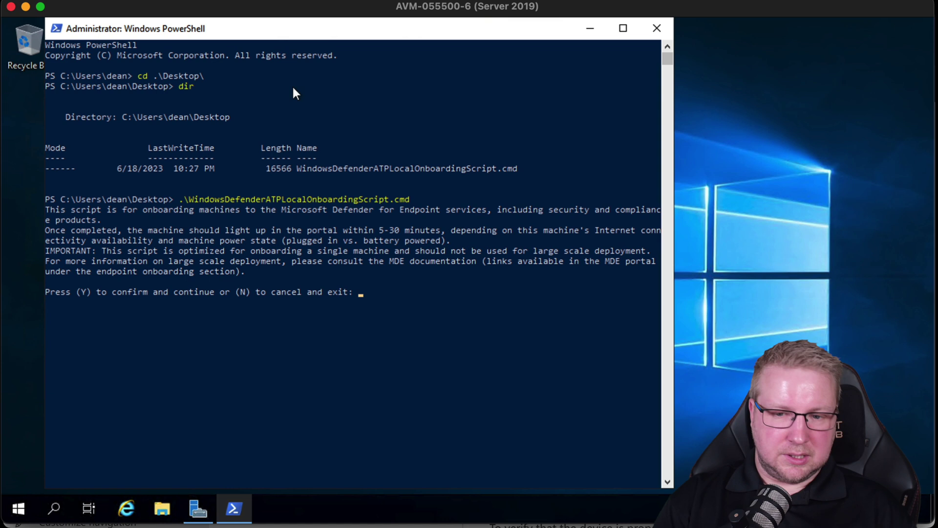
pyautogui.press('Return')
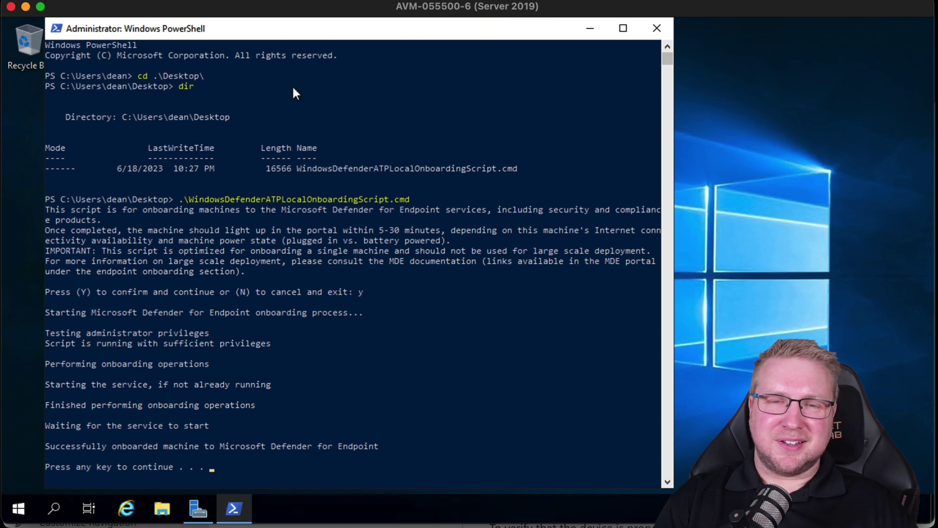
pyautogui.press('Return')
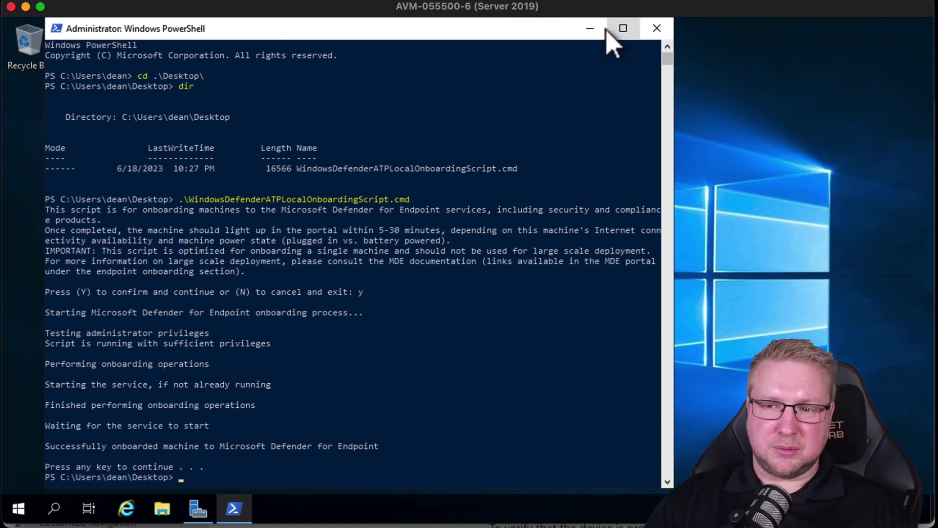
# Reload Device Inventory in the Defender portal, which still shows 3 computers
pyautogui.click(582, 517)
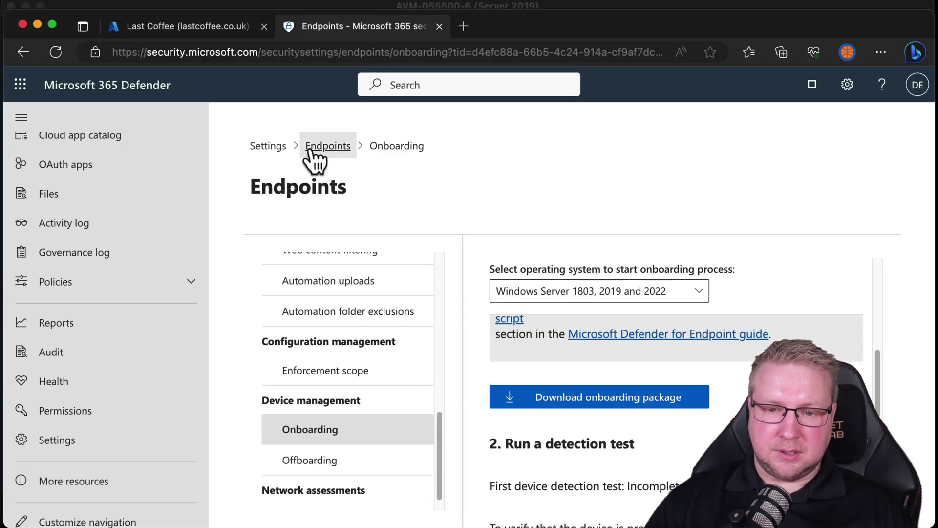
pyautogui.moveTo(213, 422); pyautogui.dragTo(205, 212)
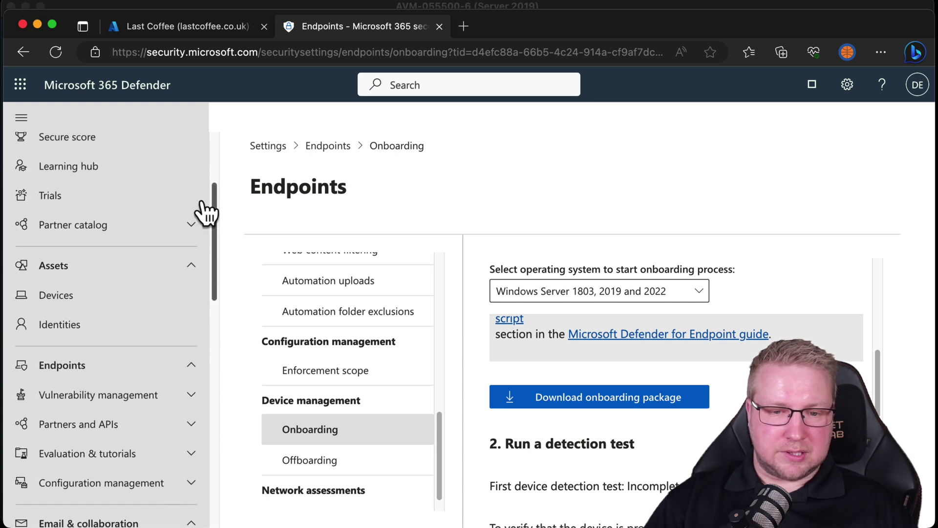
pyautogui.click(95, 305)
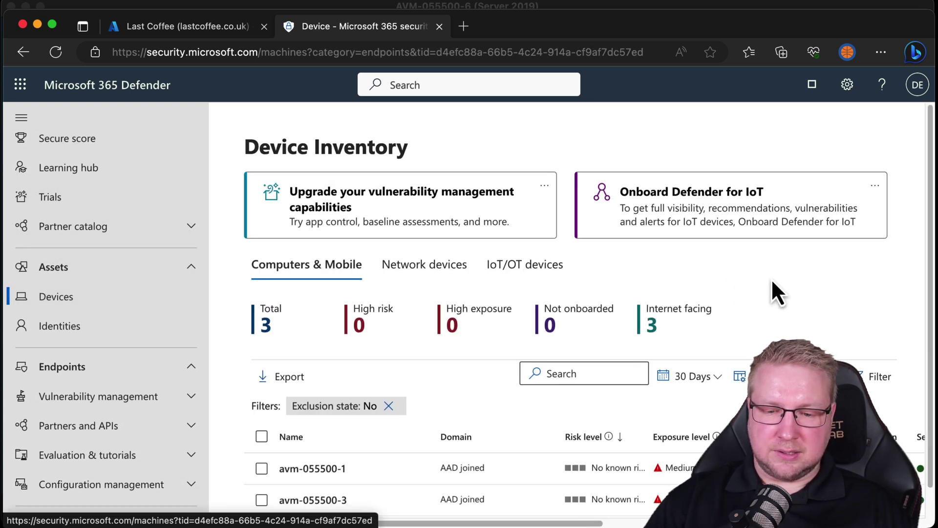
pyautogui.scroll(-1, 636, 439)
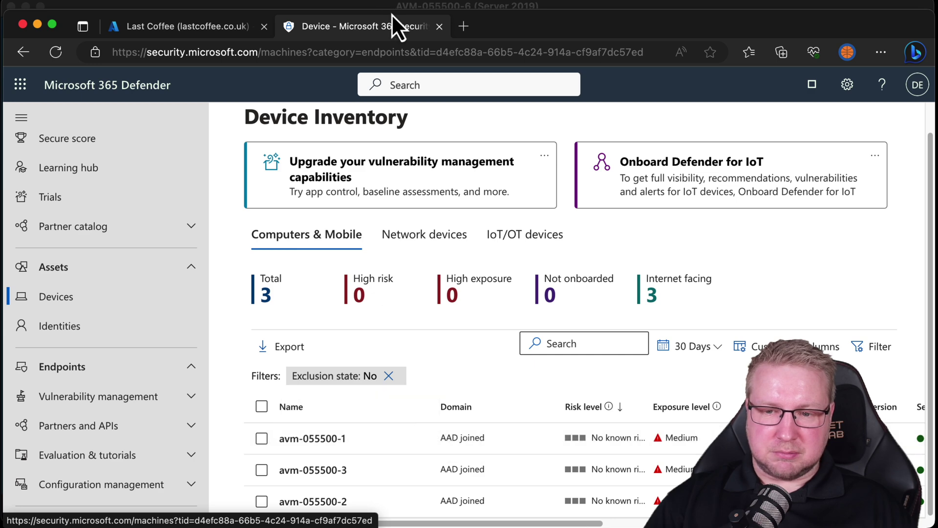
pyautogui.click(399, 51)
pyautogui.press('Return')
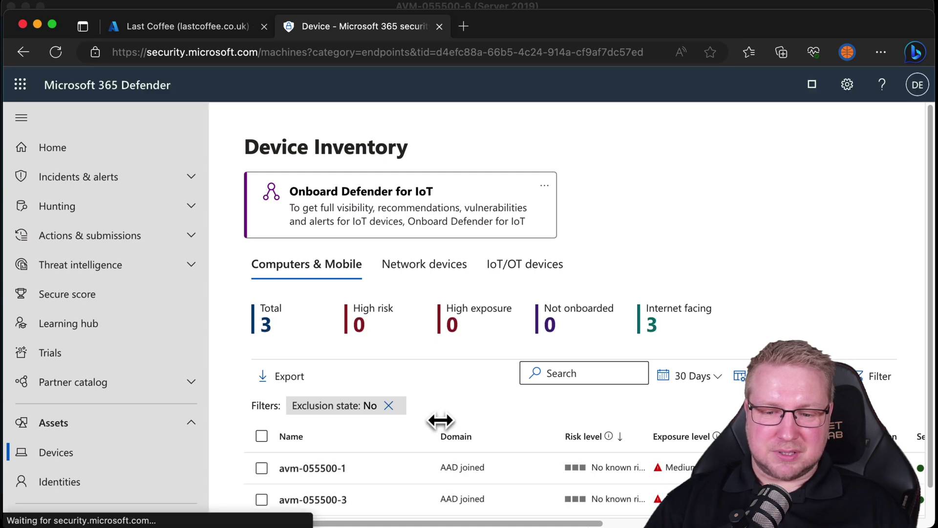
pyautogui.scroll(-1, 441, 434)
pyautogui.scroll(1, 439, 436)
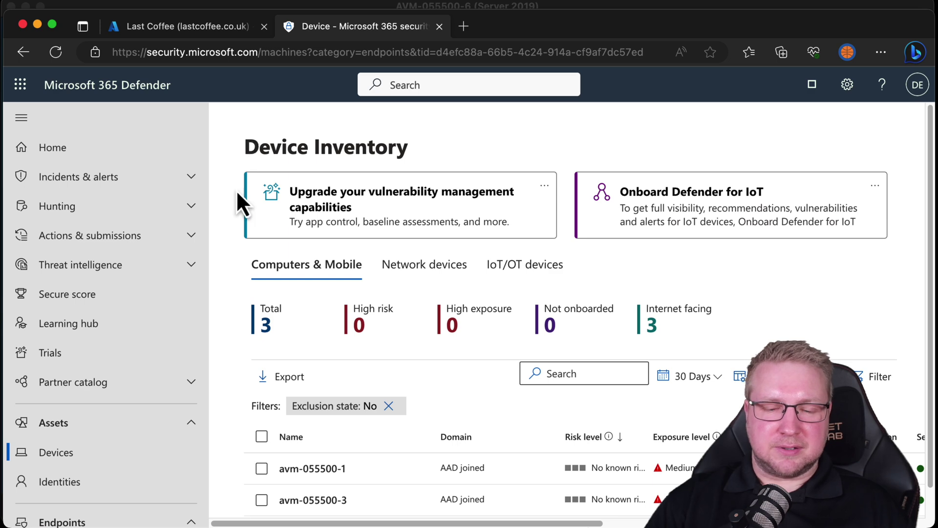
# List Intune's All devices sorted by device name, collapsing and re-expanding the navigation
pyautogui.click(215, 26)
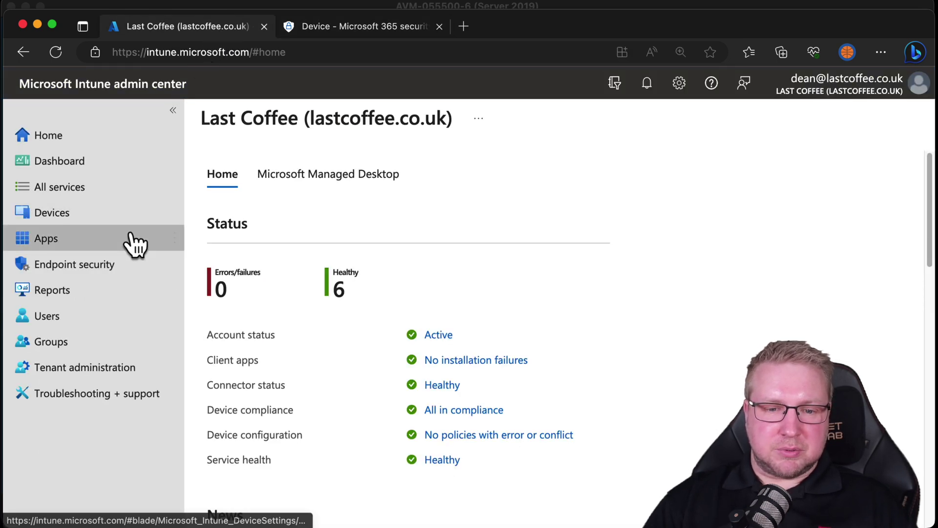
pyautogui.click(113, 226)
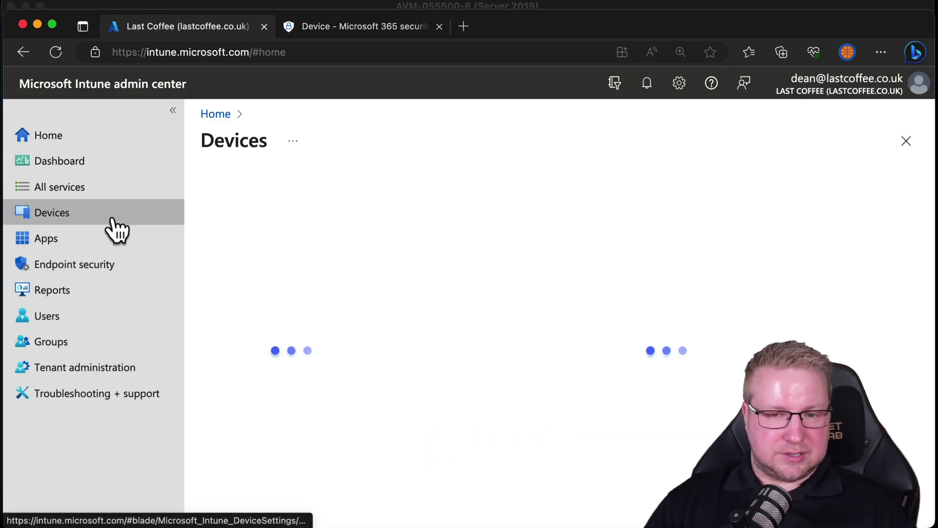
pyautogui.click(288, 252)
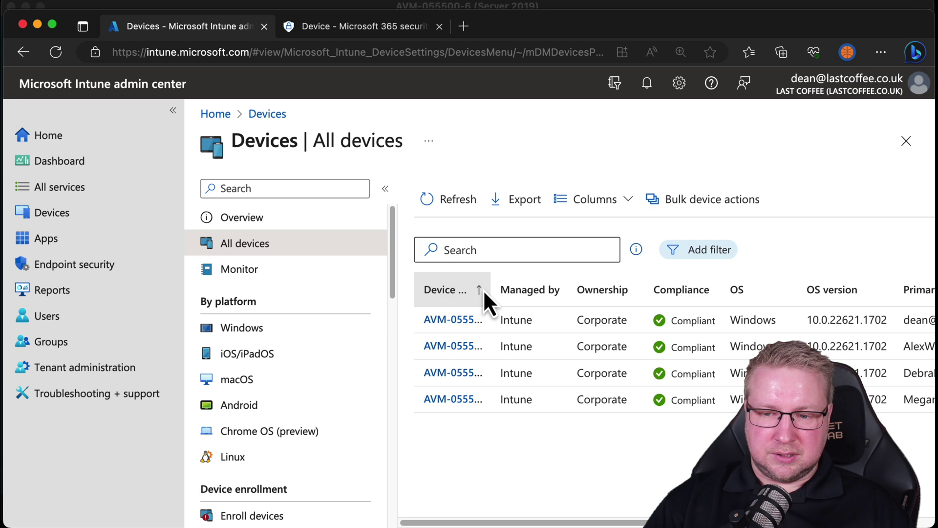
pyautogui.click(483, 290)
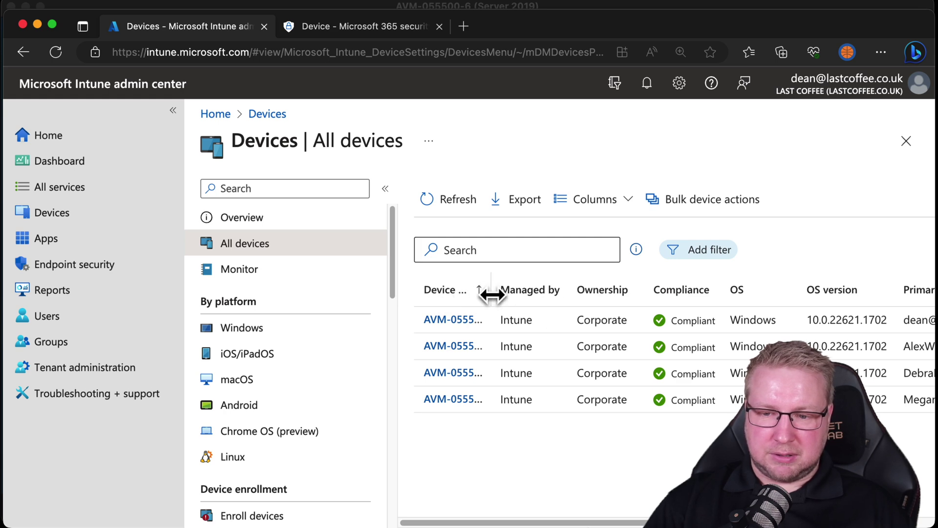
pyautogui.click(173, 110)
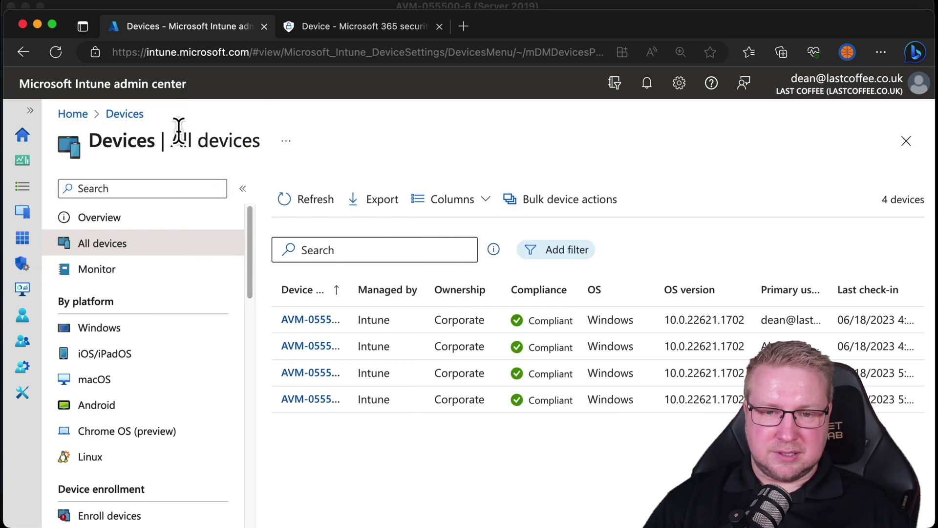
pyautogui.click(243, 189)
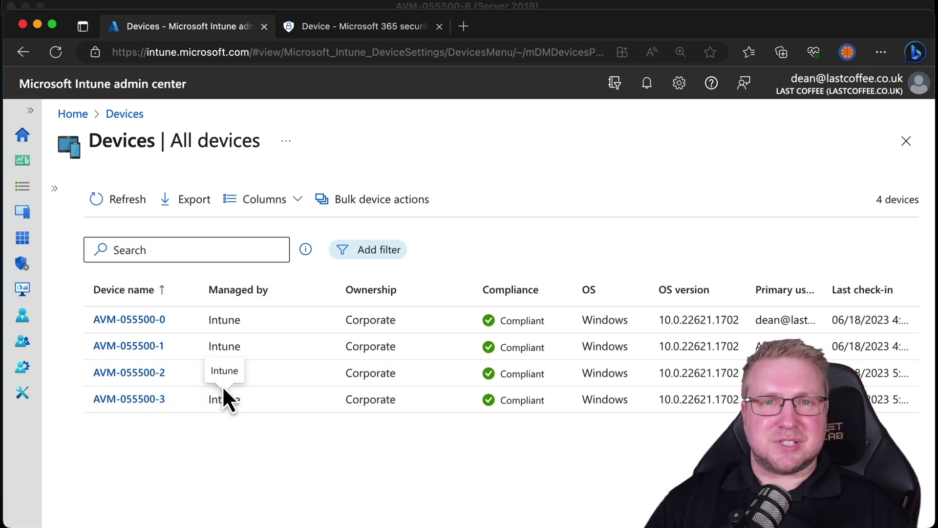
pyautogui.click(30, 111)
# Start a new Microsoft Defender Antivirus policy for Windows 10, Windows 11 and Windows Server
pyautogui.click(104, 267)
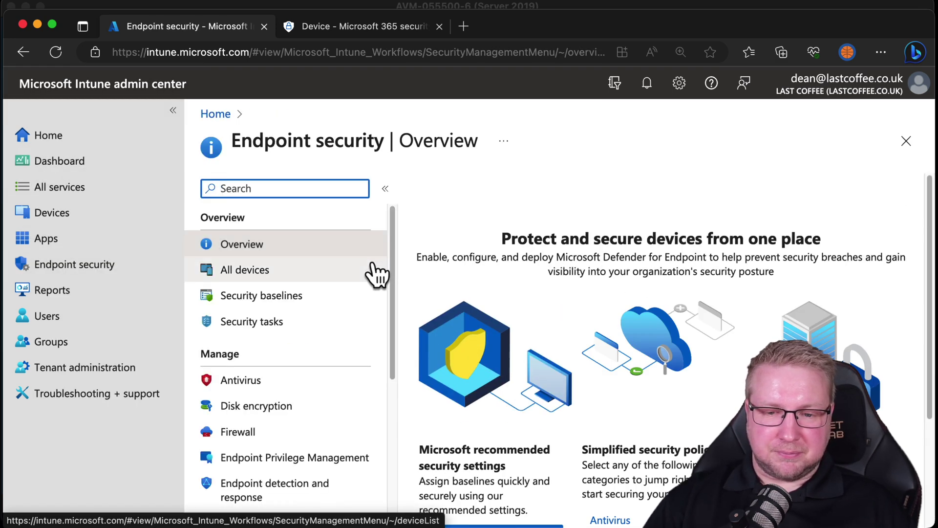
pyautogui.click(303, 390)
pyautogui.scroll(-5, 597, 402)
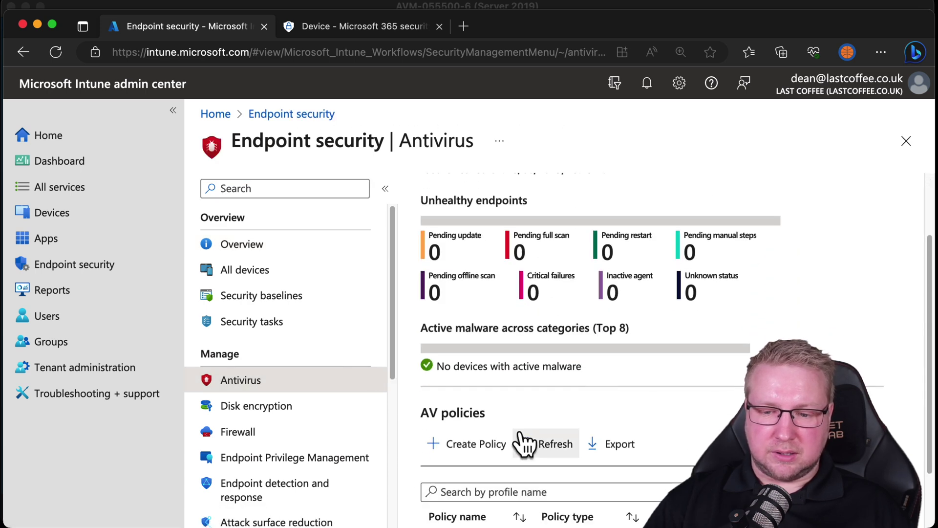
pyautogui.click(484, 367)
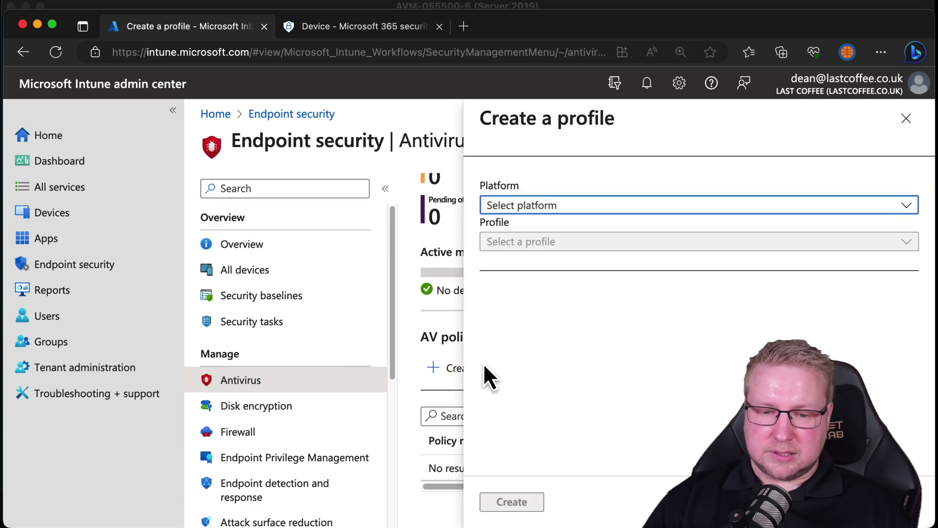
pyautogui.click(573, 209)
pyautogui.click(703, 228)
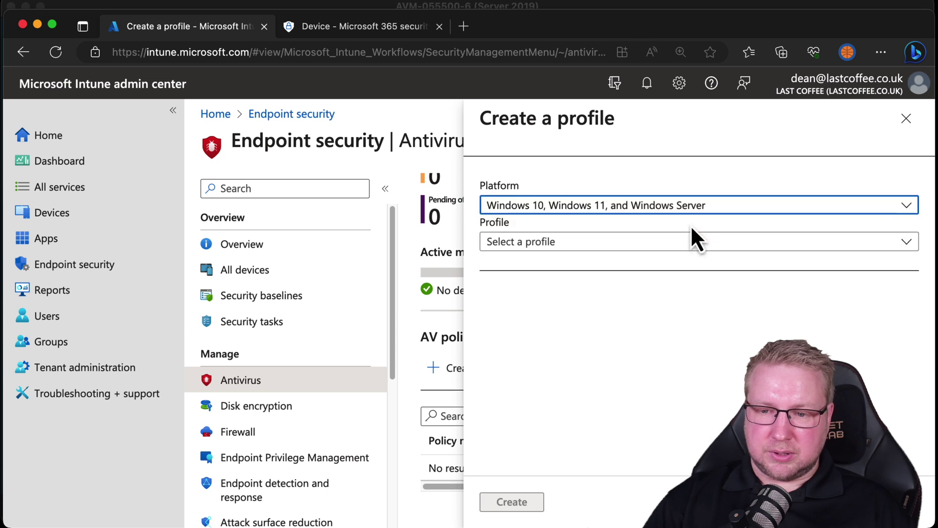
pyautogui.click(588, 246)
pyautogui.click(611, 291)
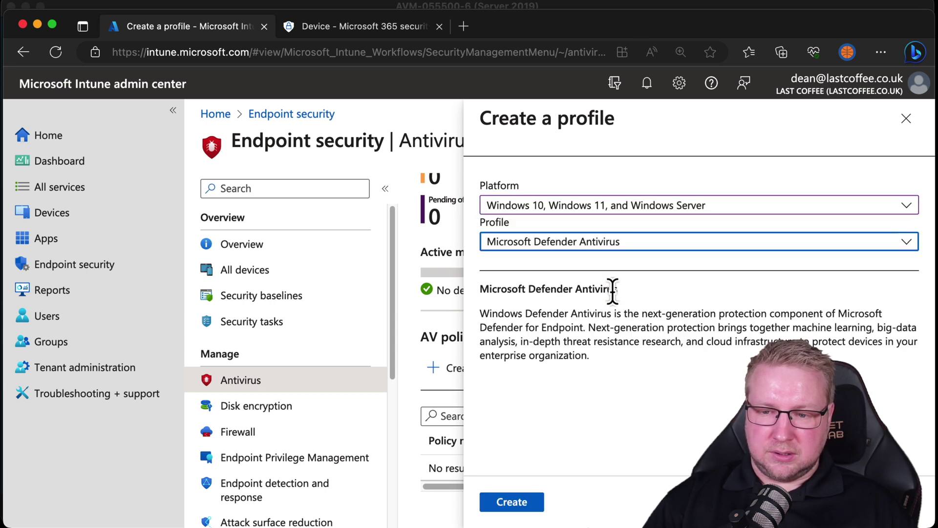
pyautogui.click(508, 502)
# Name the policy 'Last Coffee AV Test Policy' and allow archive scanning in the Defender settings
pyautogui.click(465, 233)
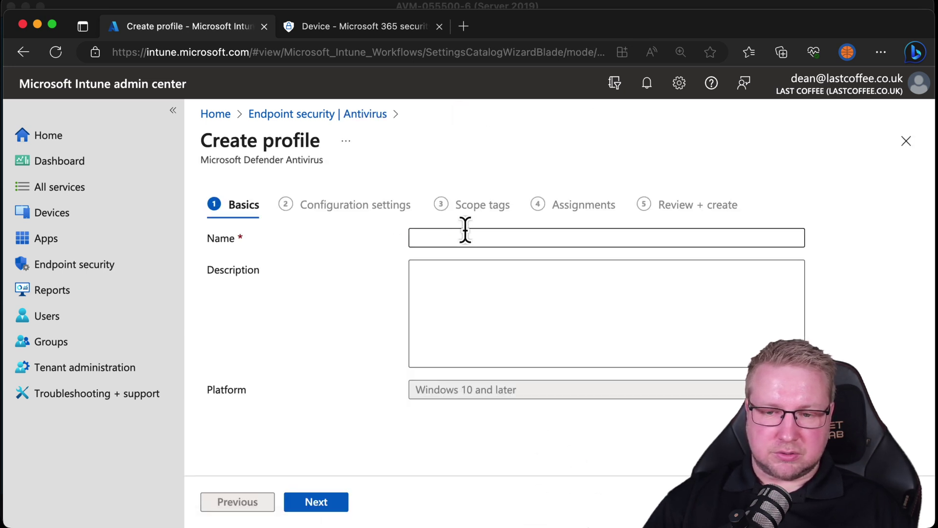
pyautogui.write('Last Coffee AV Test Policy')
pyautogui.click(326, 502)
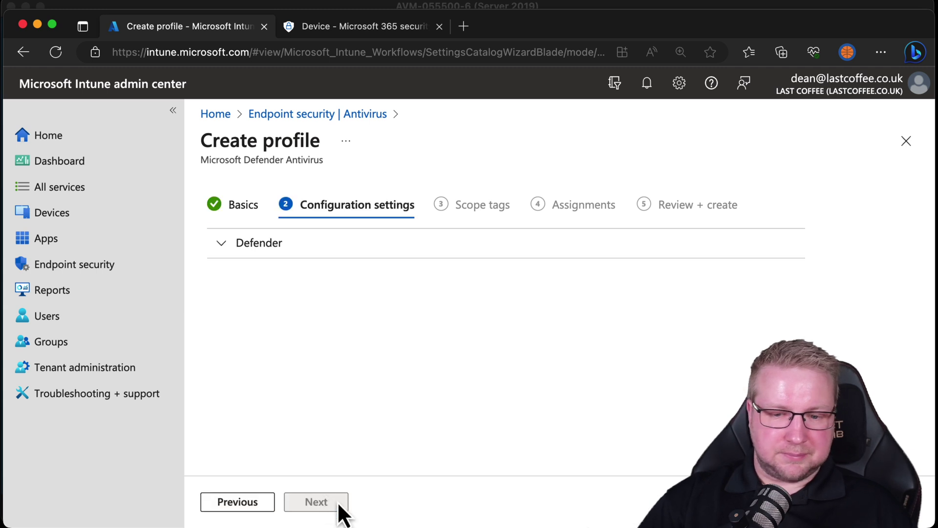
pyautogui.click(221, 250)
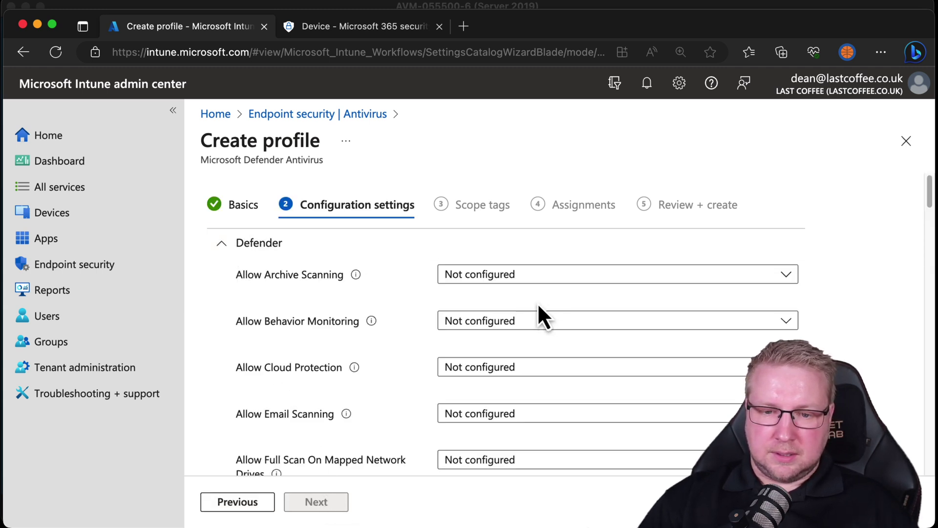
pyautogui.click(562, 282)
pyautogui.click(527, 324)
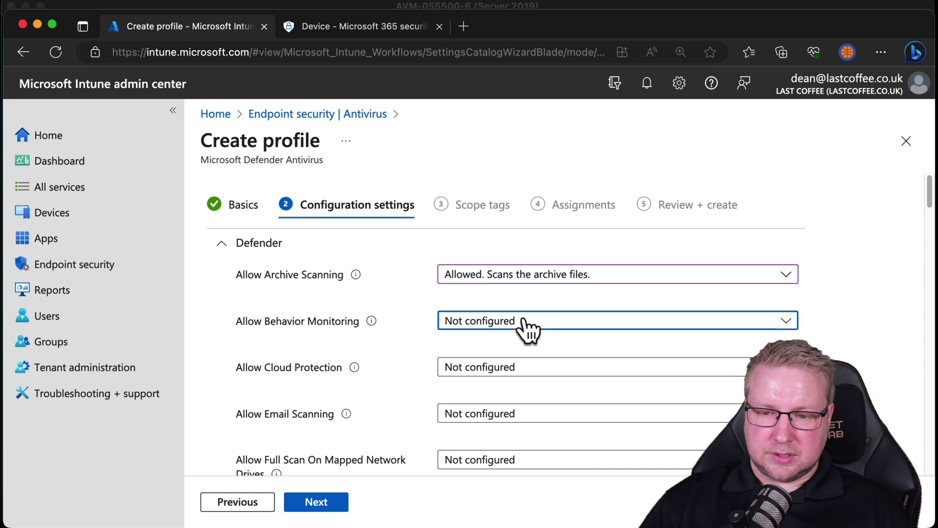
pyautogui.click(527, 327)
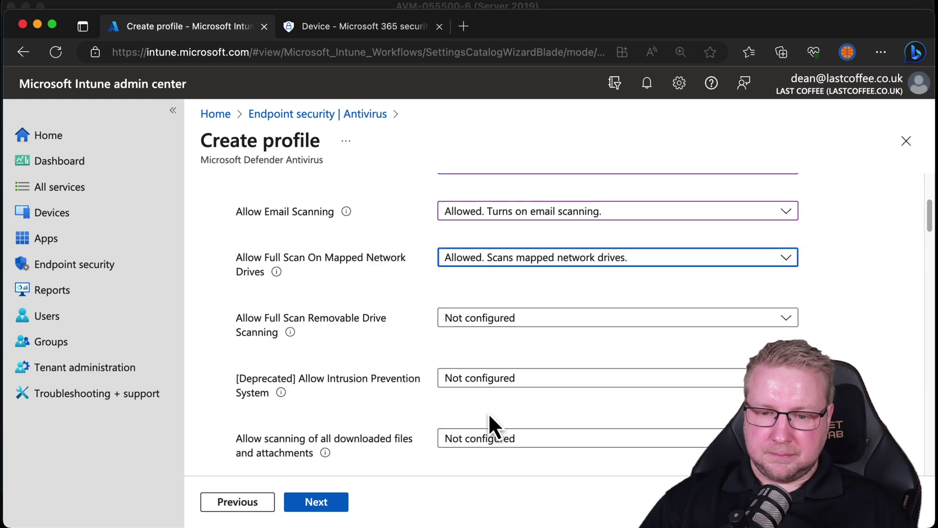
# Pass through scope tags, assignments and review, then create the antivirus policy
pyautogui.scroll(-15, 494, 381)
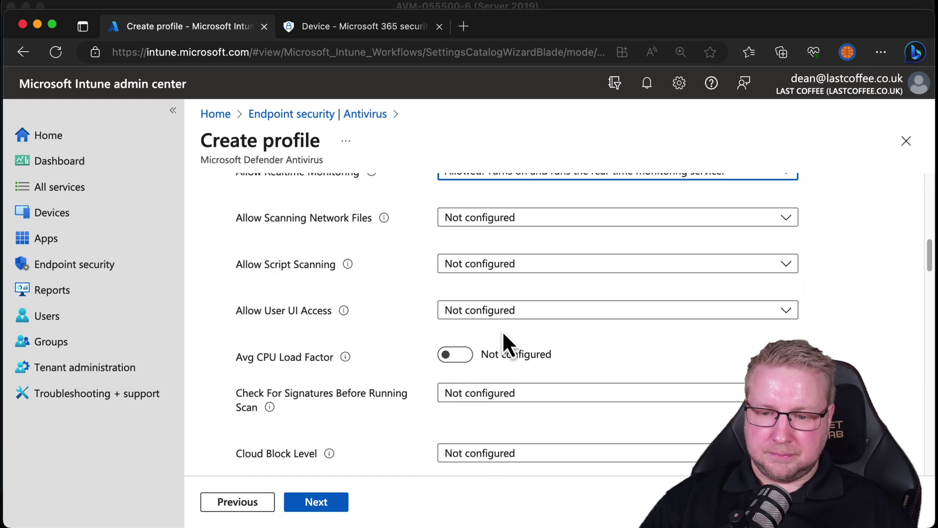
pyautogui.scroll(-20, 477, 397)
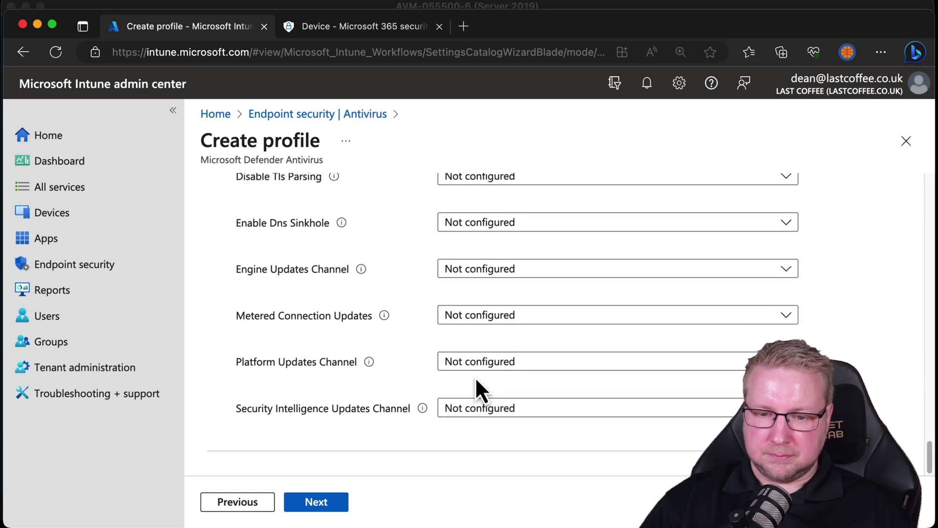
pyautogui.click(306, 508)
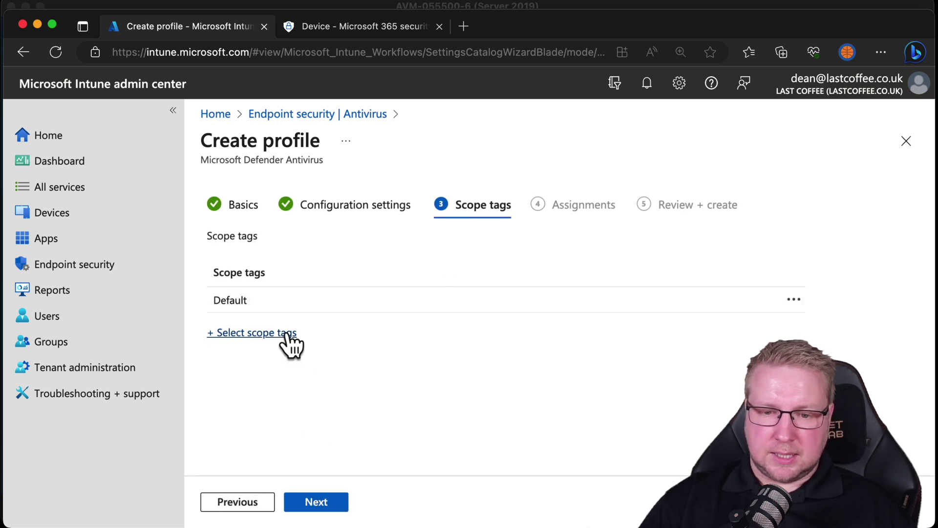
pyautogui.click(312, 503)
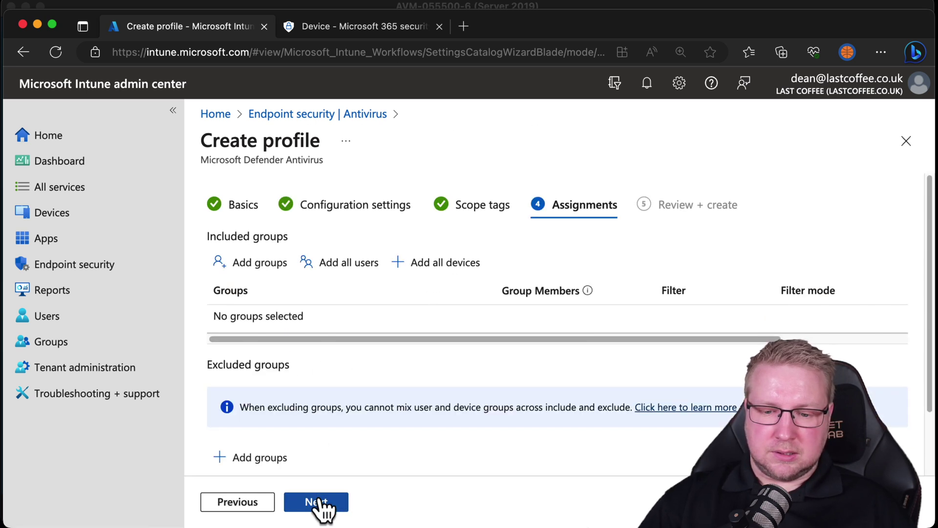
pyautogui.click(321, 511)
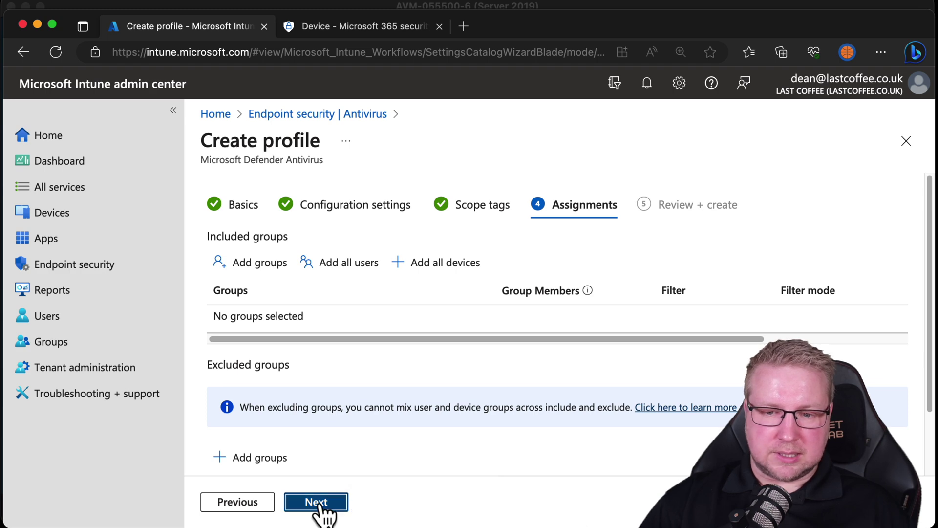
pyautogui.click(318, 502)
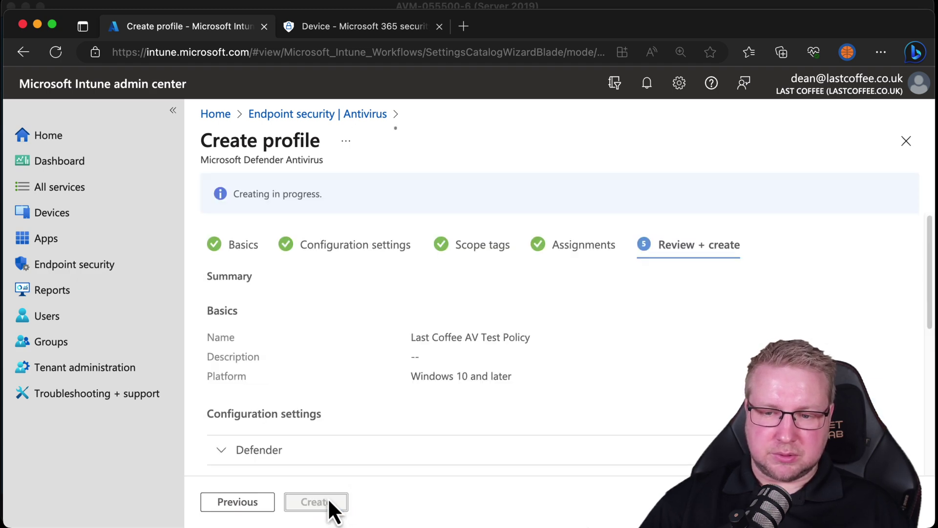
# Create a Security group named 'Last Coffee Test Servers Group'
pyautogui.click(117, 342)
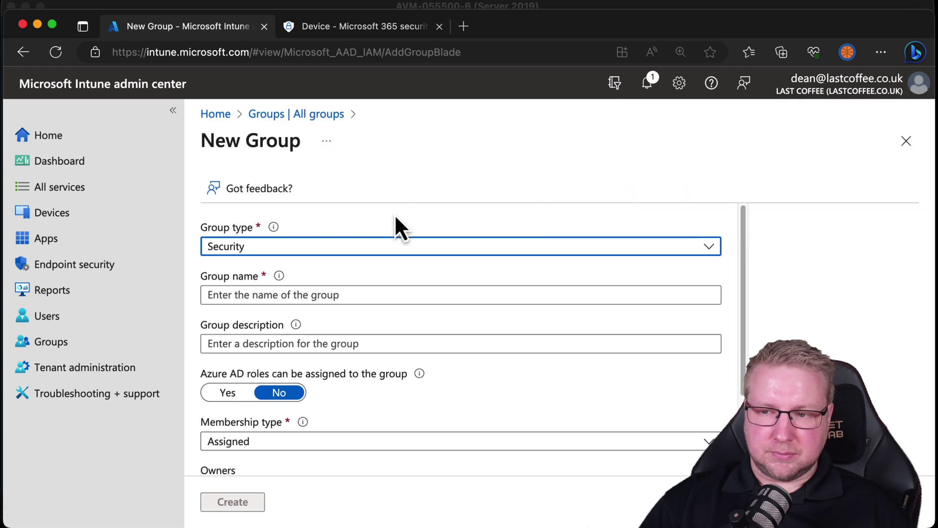
pyautogui.click(440, 245)
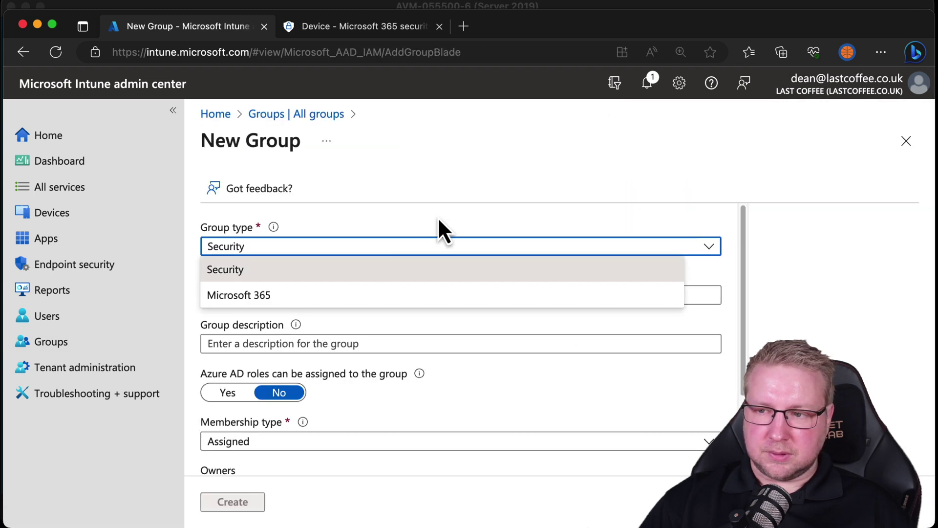
pyautogui.click(366, 293)
pyautogui.write('Last Coffee Test Server')
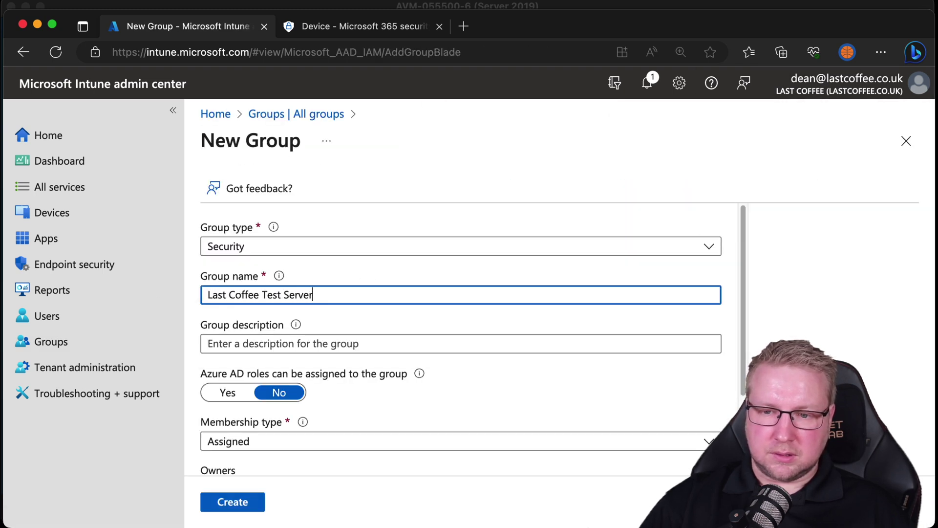
pyautogui.write('s Group')
pyautogui.click(242, 506)
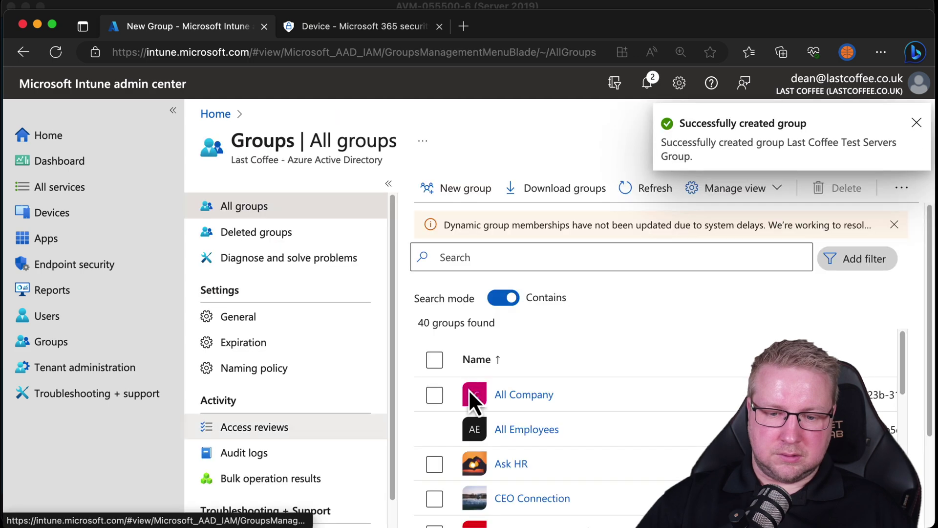
# Open Last Coffee AV Test Policy from the Endpoint security Antivirus policy list
pyautogui.click(168, 263)
pyautogui.click(287, 386)
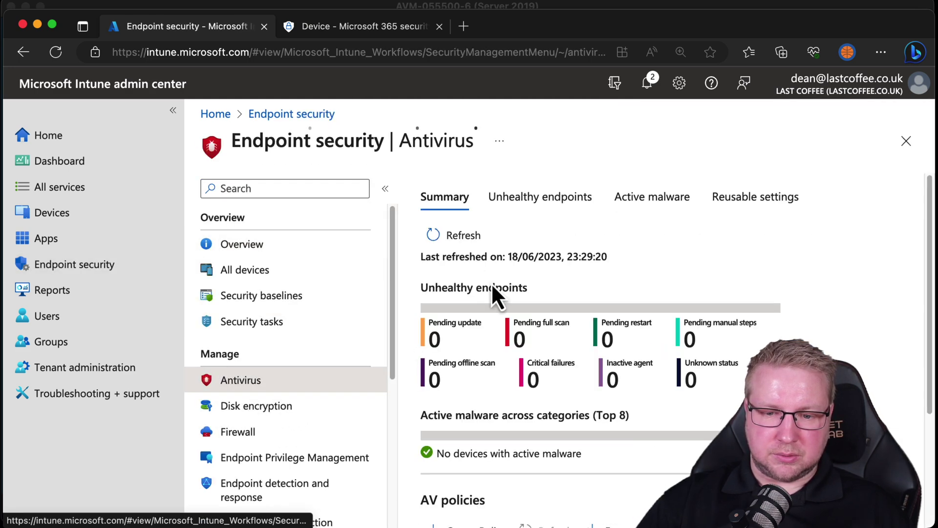
pyautogui.scroll(-4, 481, 342)
pyautogui.click(490, 469)
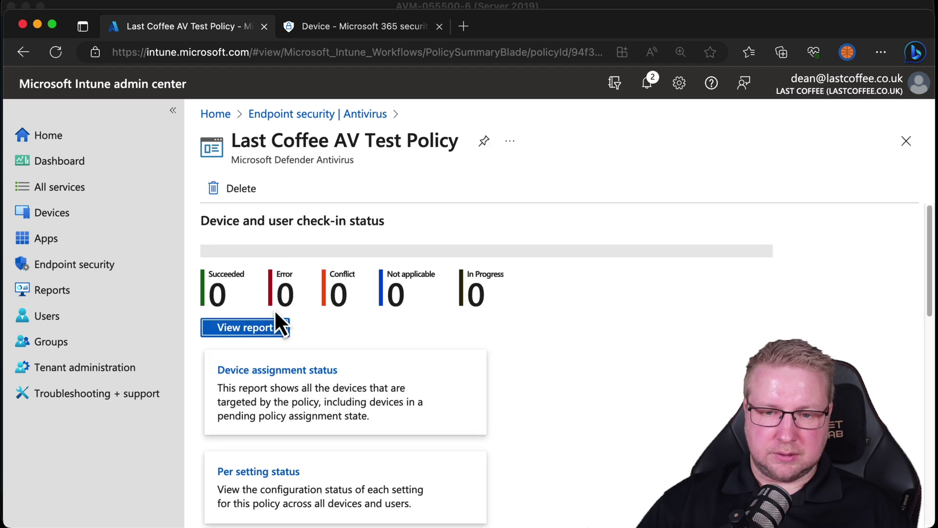
# Add Last Coffee Test Servers Group as an included assignment group on the policy and save
pyautogui.scroll(-7, 288, 355)
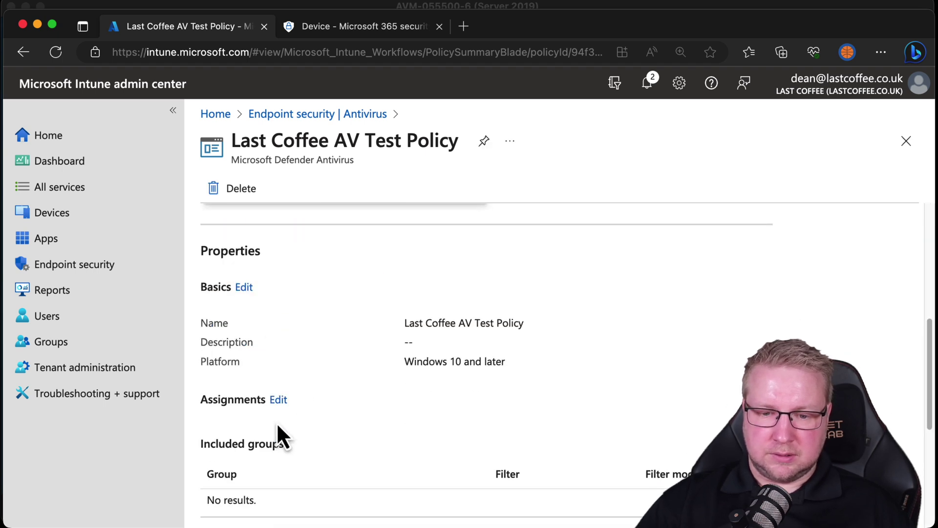
pyautogui.click(278, 400)
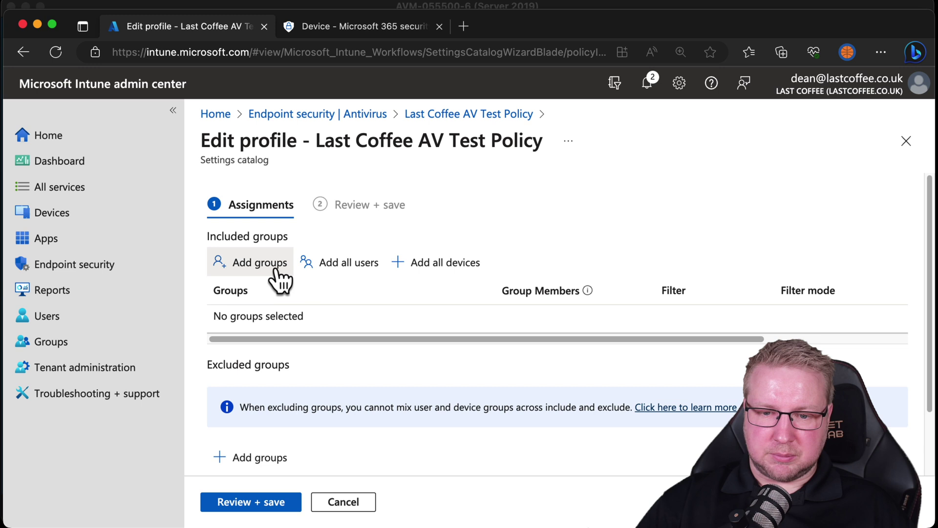
pyautogui.click(276, 270)
pyautogui.write(';s')
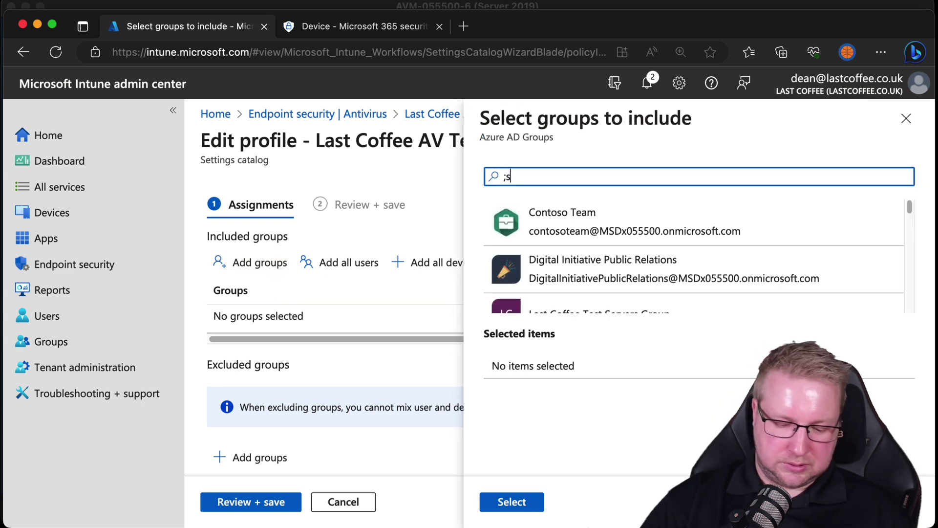
pyautogui.press('BackSpace')
pyautogui.press('BackSpace')
pyautogui.write('last co')
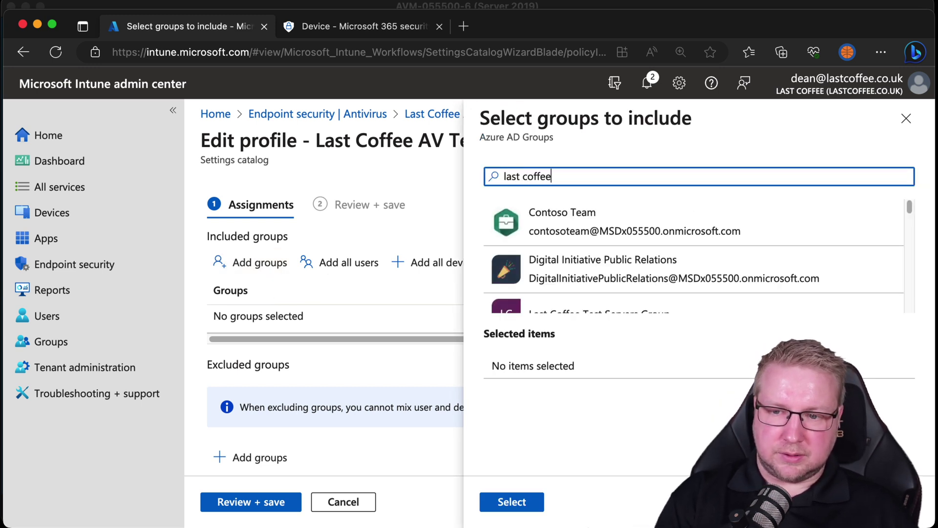
pyautogui.write('ffee')
pyautogui.click(614, 215)
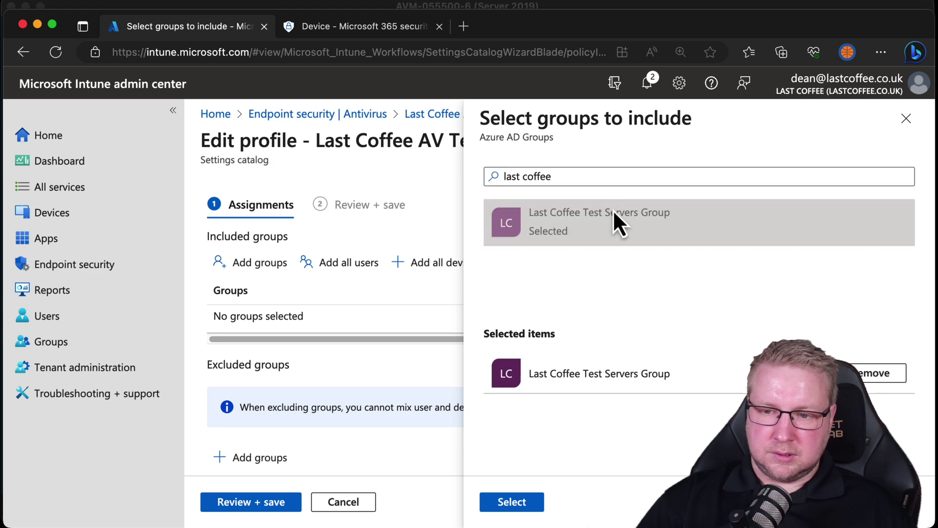
pyautogui.click(519, 506)
pyautogui.click(249, 508)
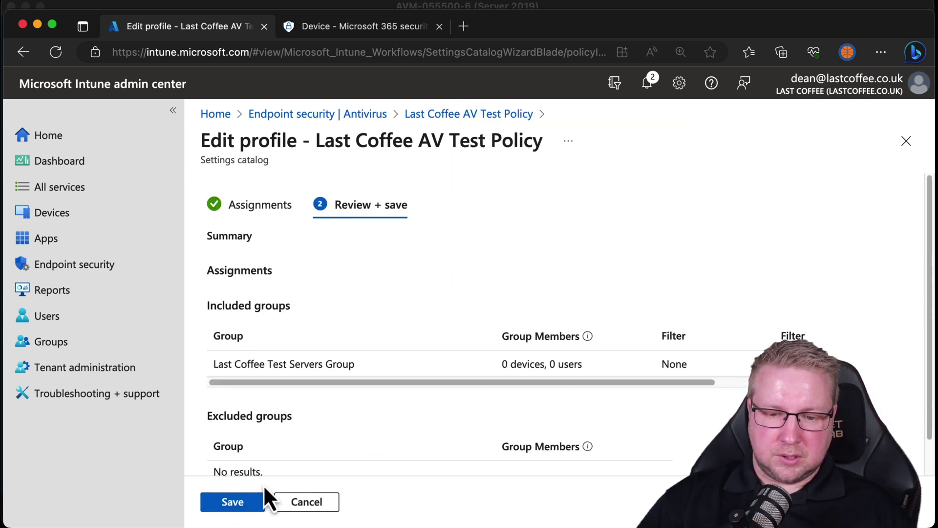
pyautogui.click(234, 503)
pyautogui.scroll(-5, 313, 415)
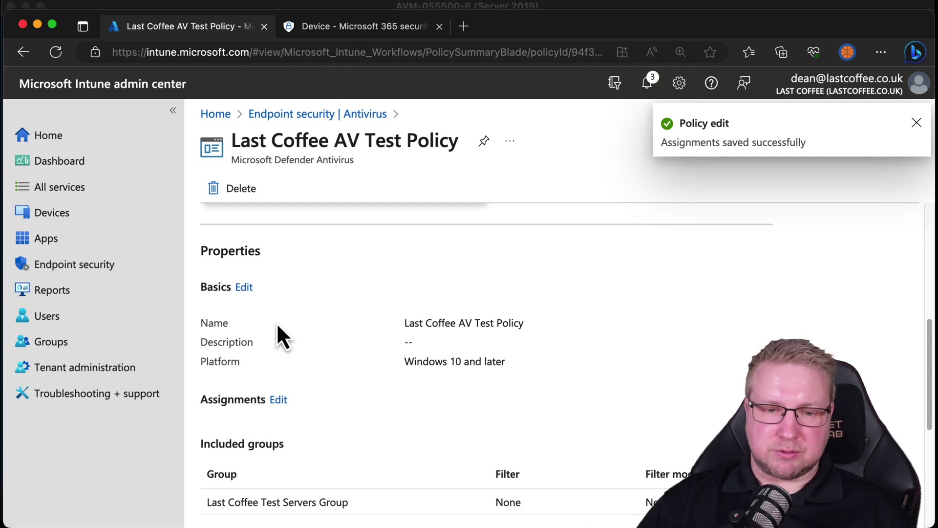
# Reload the Defender device inventory, open avm-055500-6, and scroll to its MDE enrollment note
pyautogui.click(350, 25)
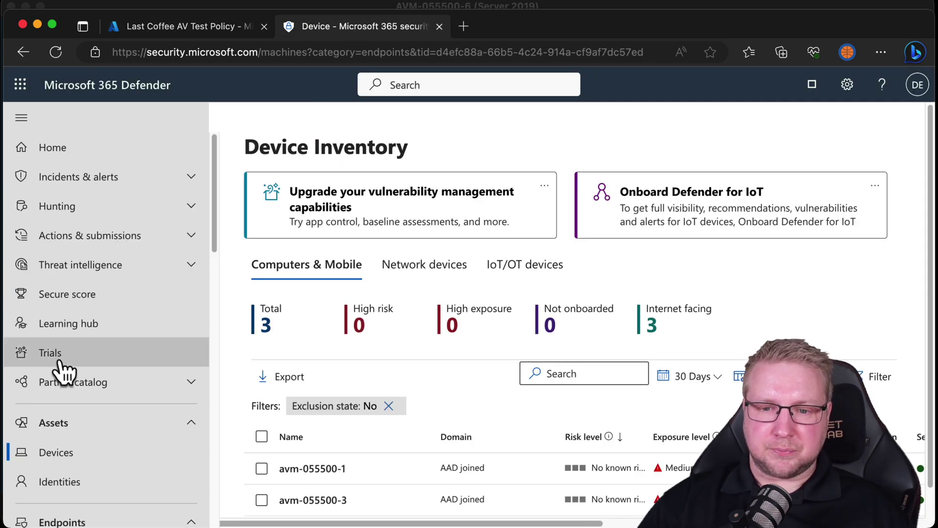
pyautogui.click(343, 53)
pyautogui.press('Return')
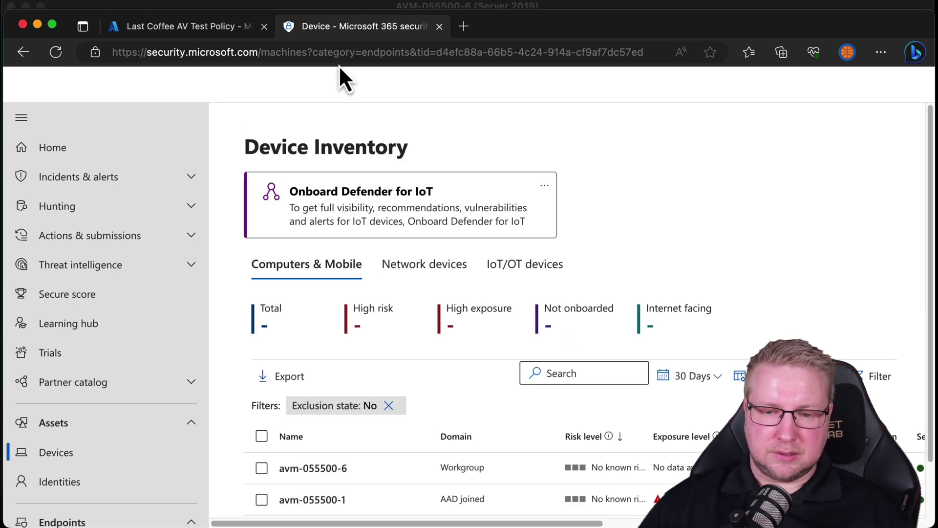
pyautogui.scroll(-1, 412, 458)
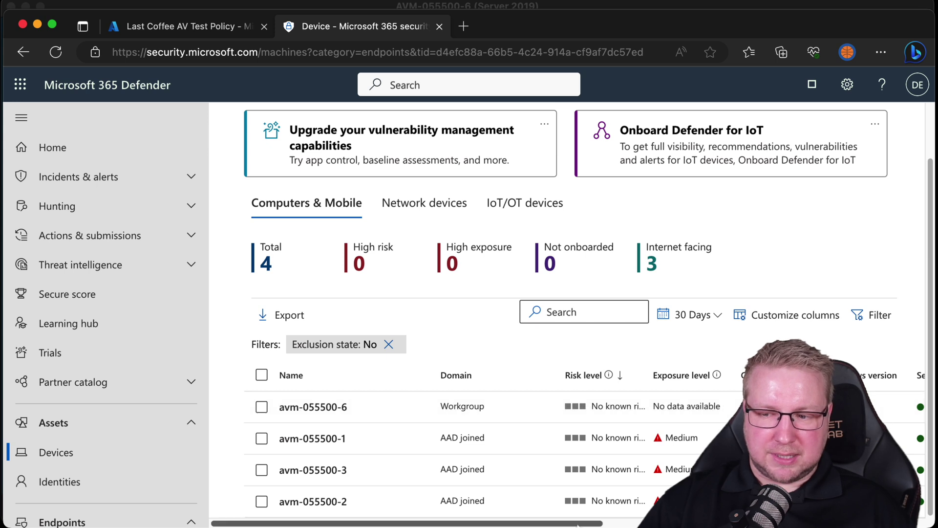
pyautogui.hscroll(5, 489, 440)
pyautogui.hscroll(5, 488, 440)
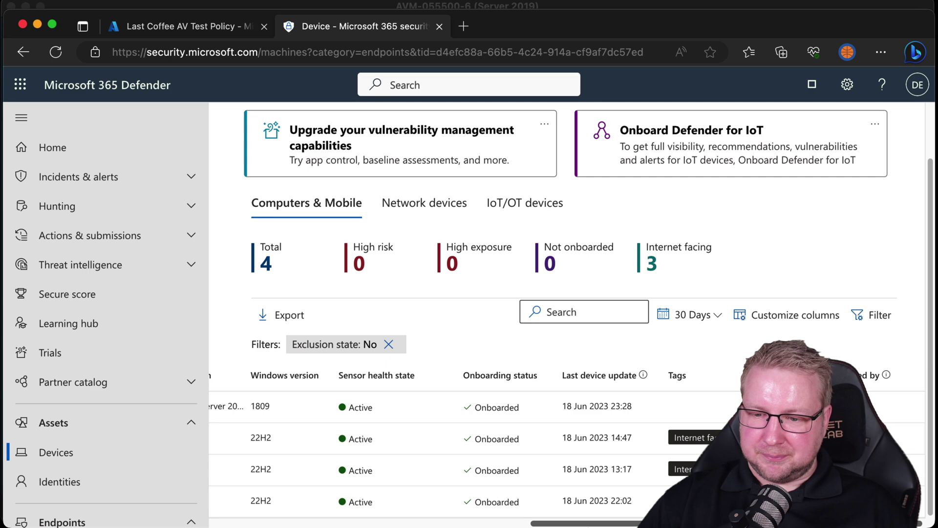
pyautogui.hscroll(-10, 358, 466)
pyautogui.click(315, 414)
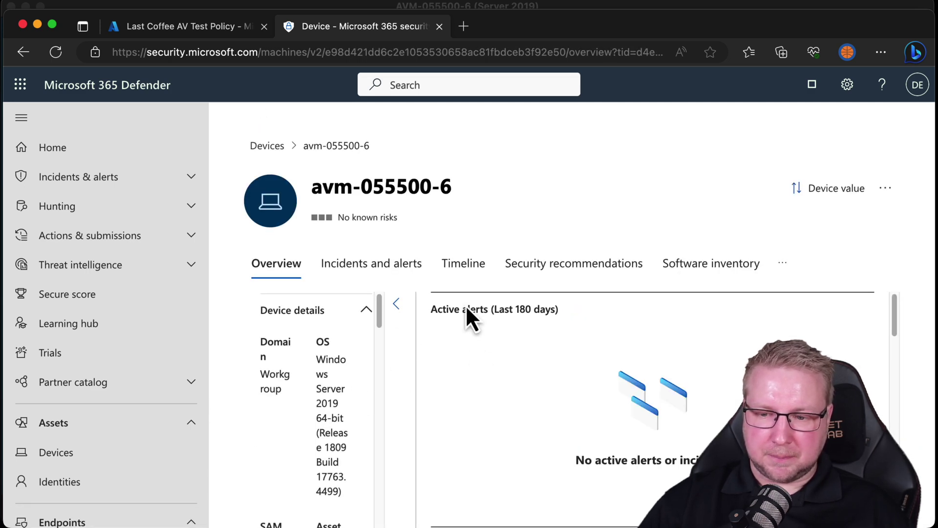
pyautogui.moveTo(378, 317); pyautogui.dragTo(385, 455)
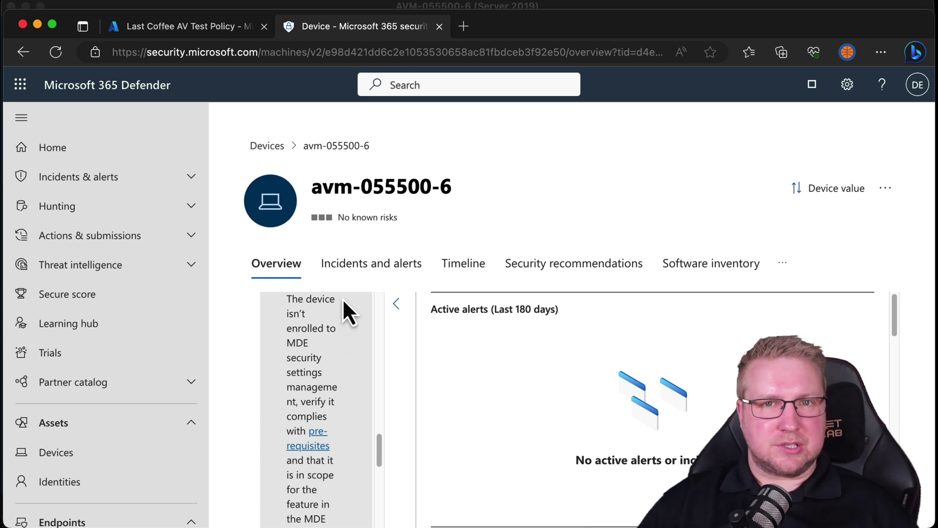
# Turn Endpoint Security Configuration enforcement On in the Defender for Endpoint connector and save
pyautogui.click(210, 25)
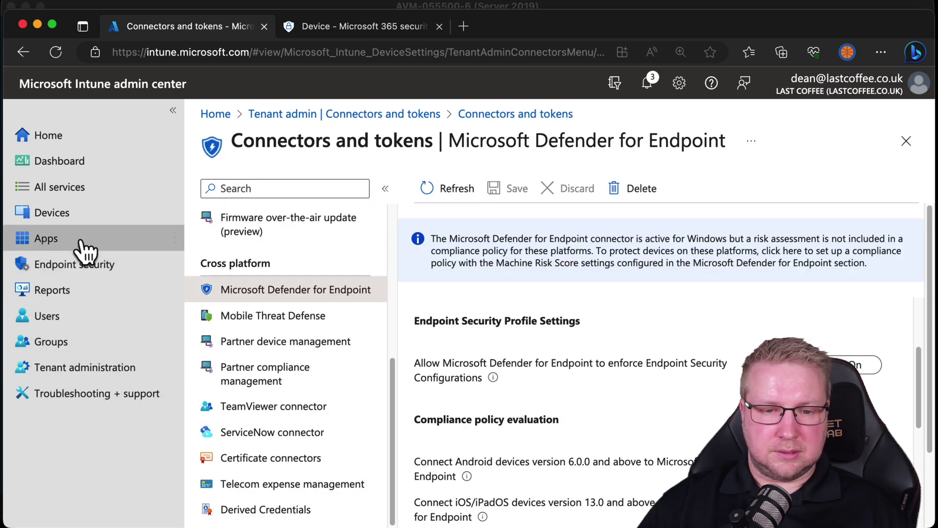
pyautogui.click(92, 367)
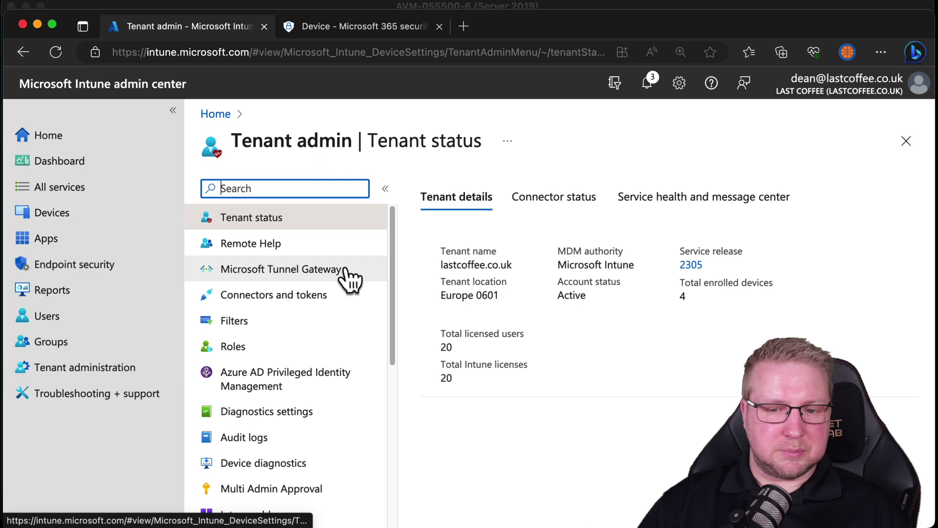
pyautogui.click(296, 296)
pyautogui.moveTo(388, 285); pyautogui.dragTo(403, 379)
pyautogui.click(321, 374)
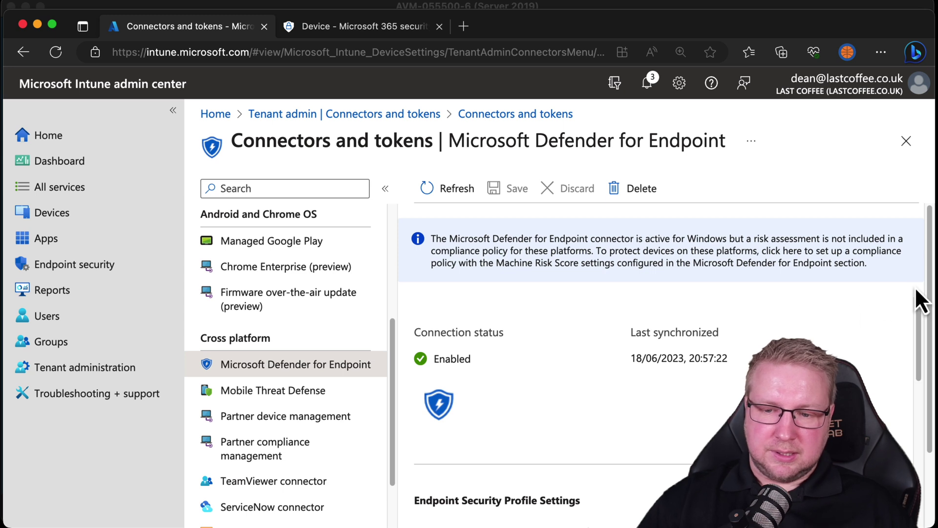
pyautogui.moveTo(919, 316); pyautogui.dragTo(919, 363)
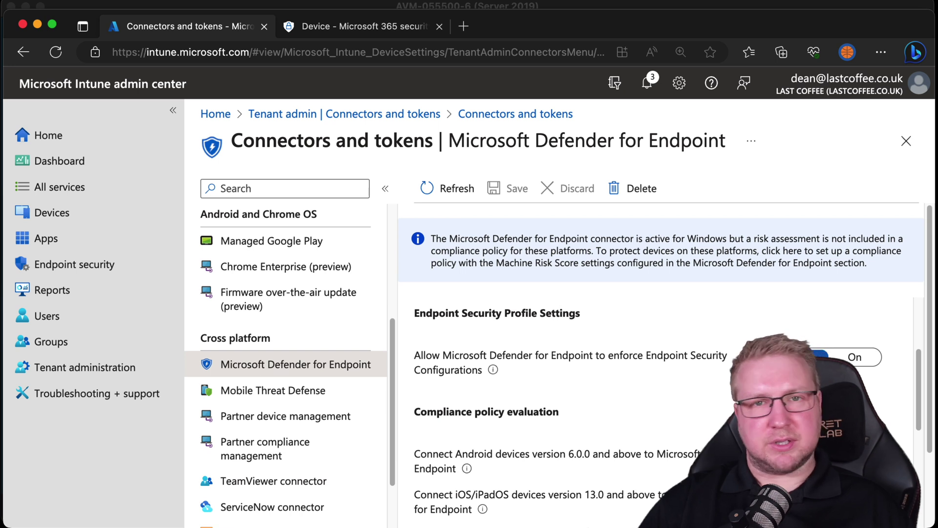
pyautogui.click(856, 357)
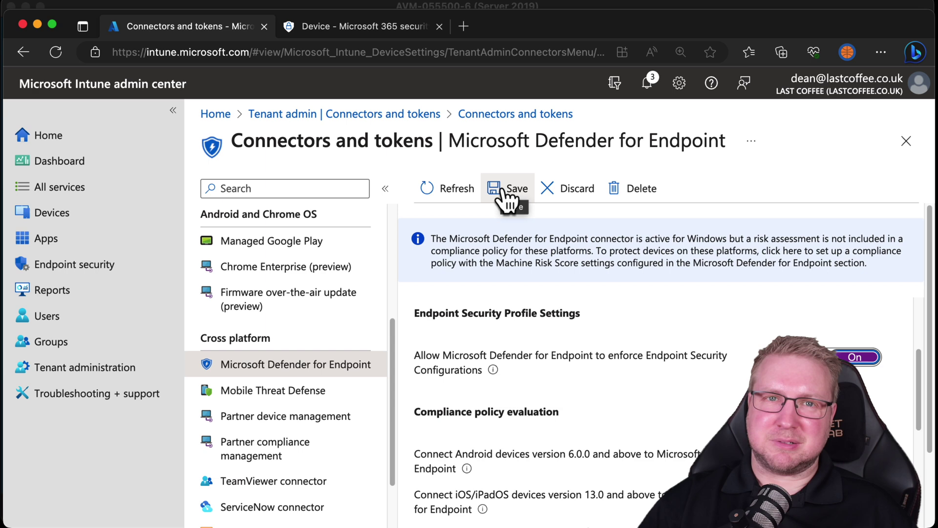
pyautogui.click(504, 192)
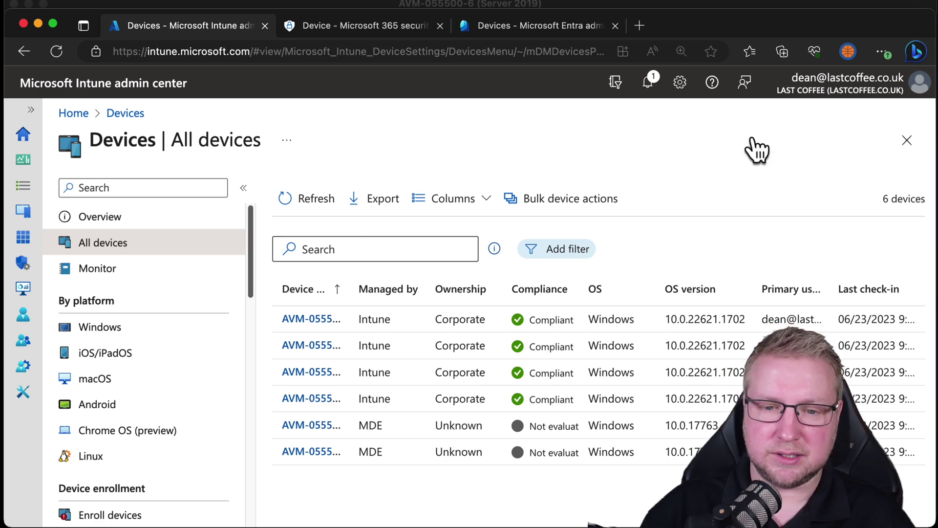
# Widen the Intune device list to confirm AVM-055500-6 and AVM-055500-7 are MDE-managed
pyautogui.click(243, 190)
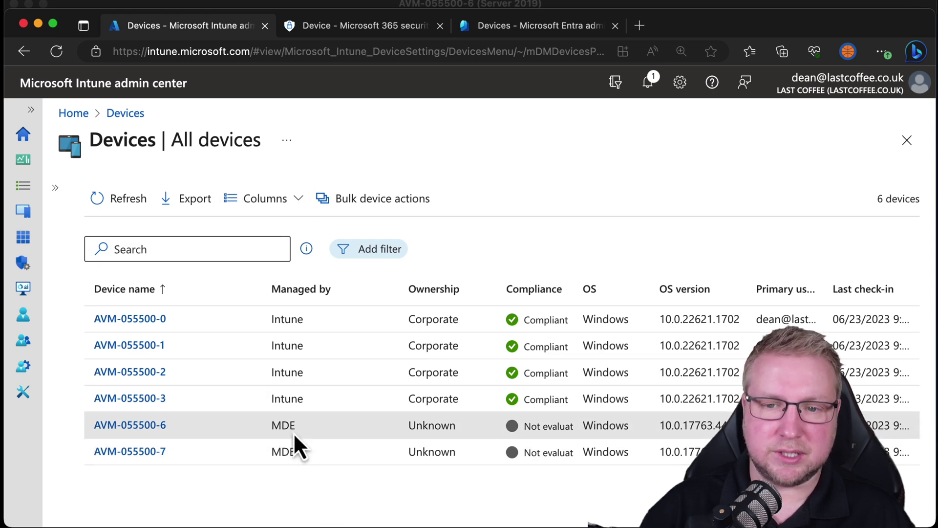
pyautogui.click(499, 25)
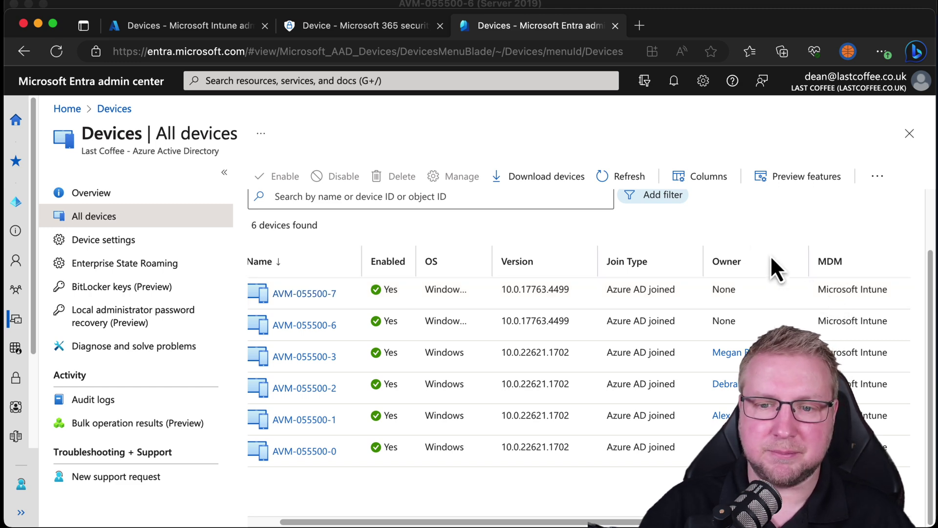
# Check avm-055500-6's Device management shows AAD joined and MDE enrollment status Success
pyautogui.click(400, 24)
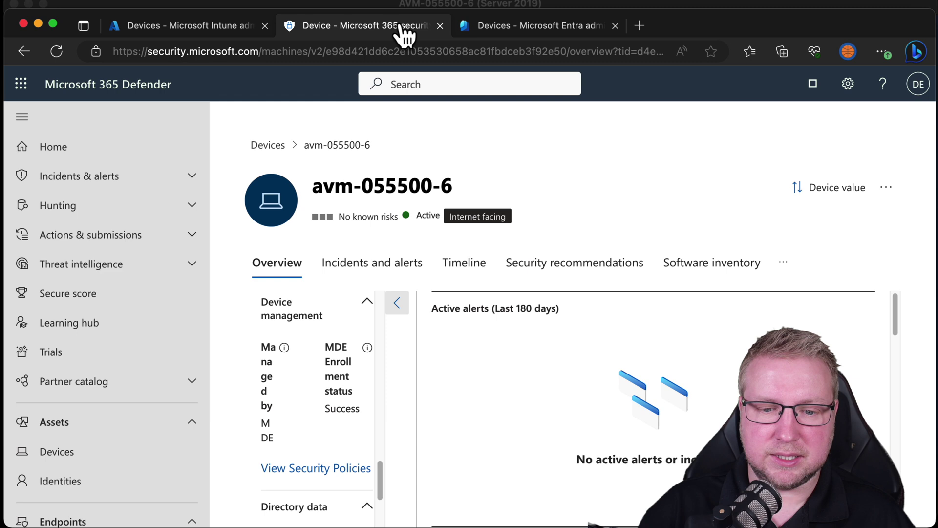
pyautogui.moveTo(381, 479); pyautogui.dragTo(387, 296)
pyautogui.scroll(-1, 388, 307)
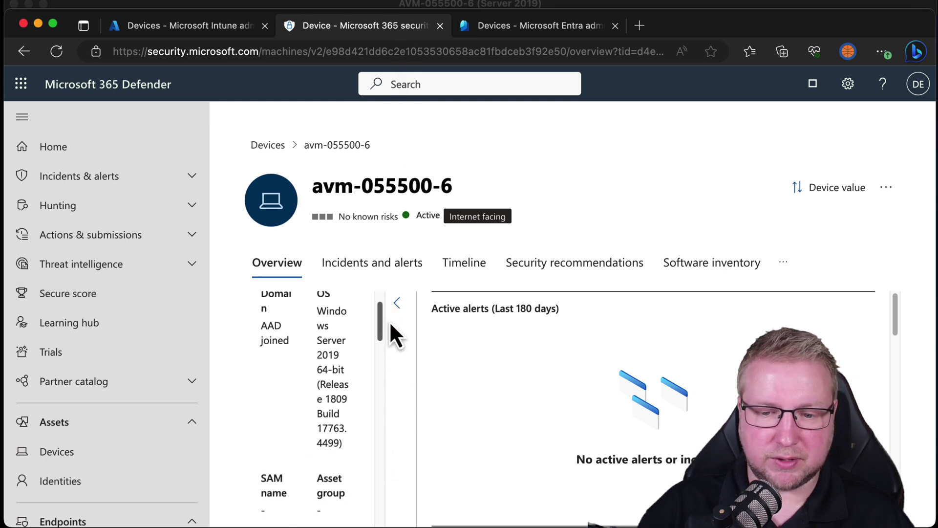
pyautogui.scroll(1, 389, 316)
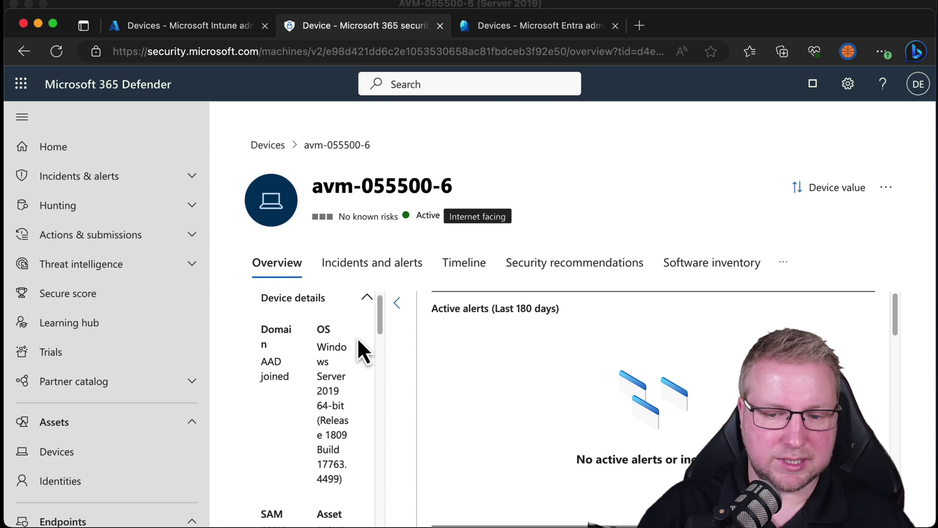
pyautogui.scroll(-1, 381, 321)
pyautogui.moveTo(380, 321); pyautogui.dragTo(380, 484)
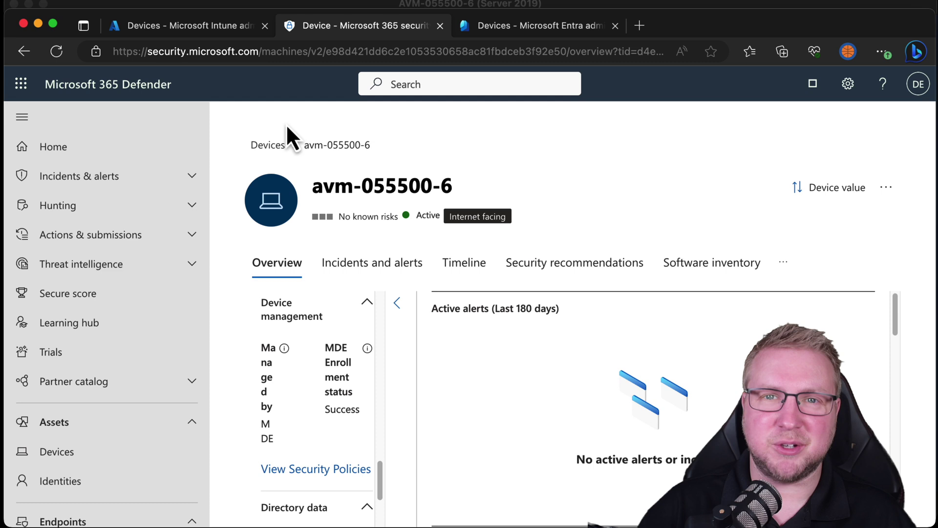
pyautogui.click(222, 31)
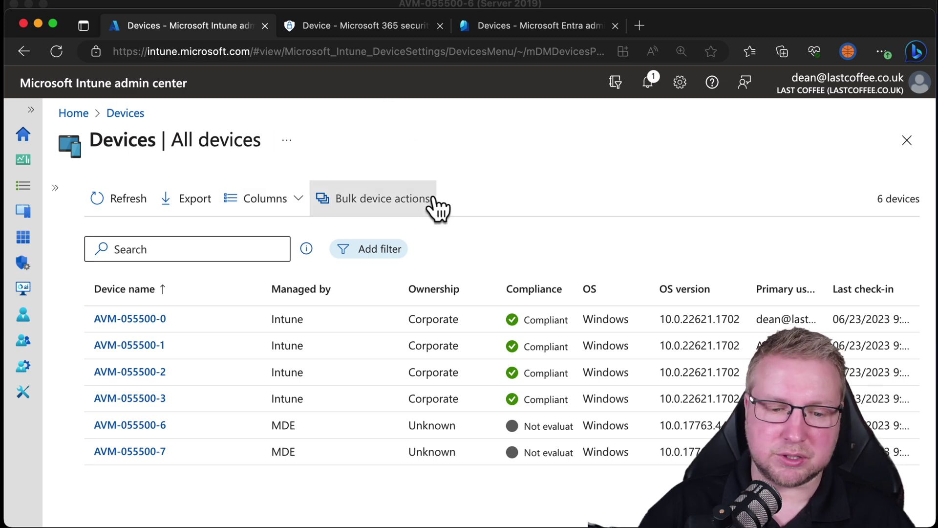
# Search groups for 'last', view Last Coffee Test Servers Group members, then close the server's Firewall window
pyautogui.click(32, 341)
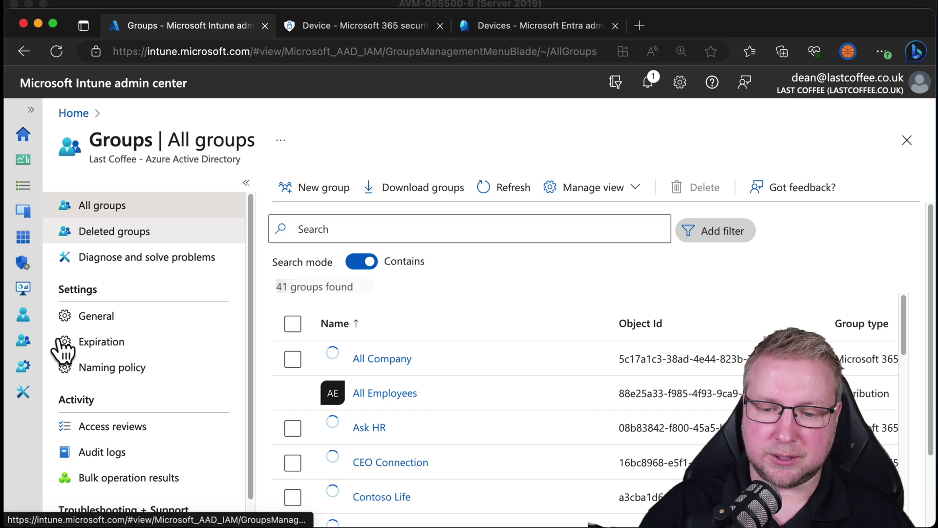
pyautogui.click(410, 255)
pyautogui.write('last')
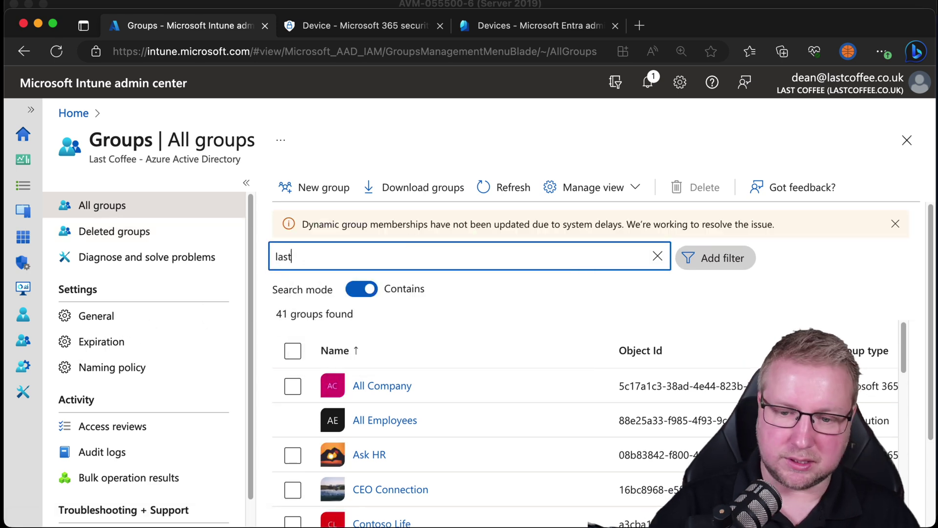
pyautogui.click(408, 384)
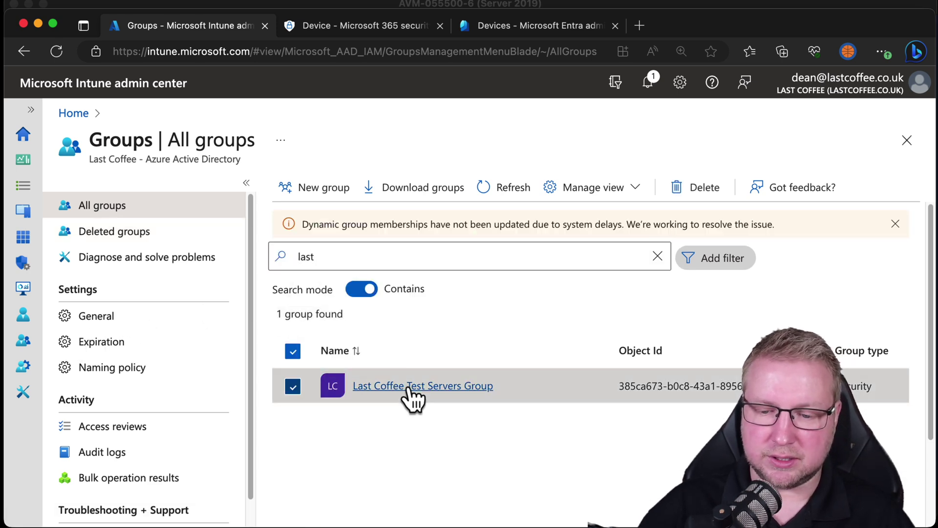
pyautogui.click(128, 325)
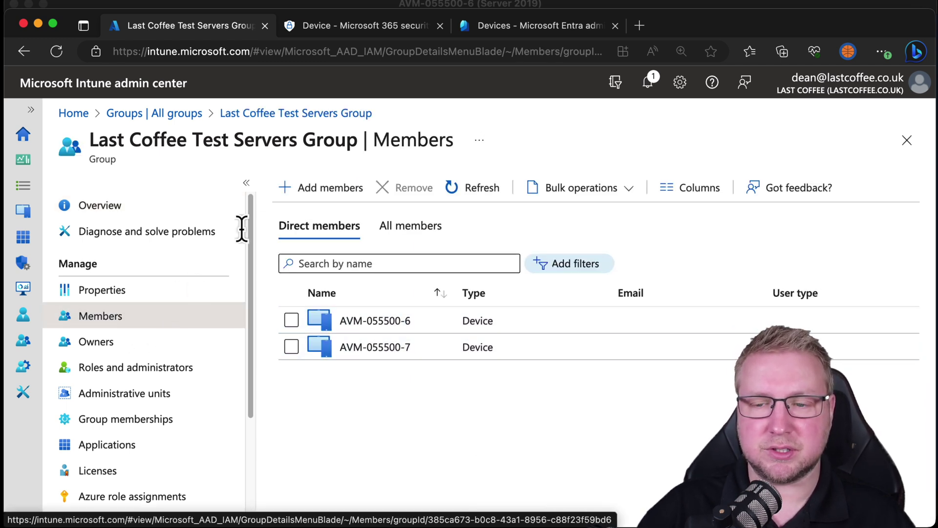
pyautogui.click(503, 9)
pyautogui.click(607, 25)
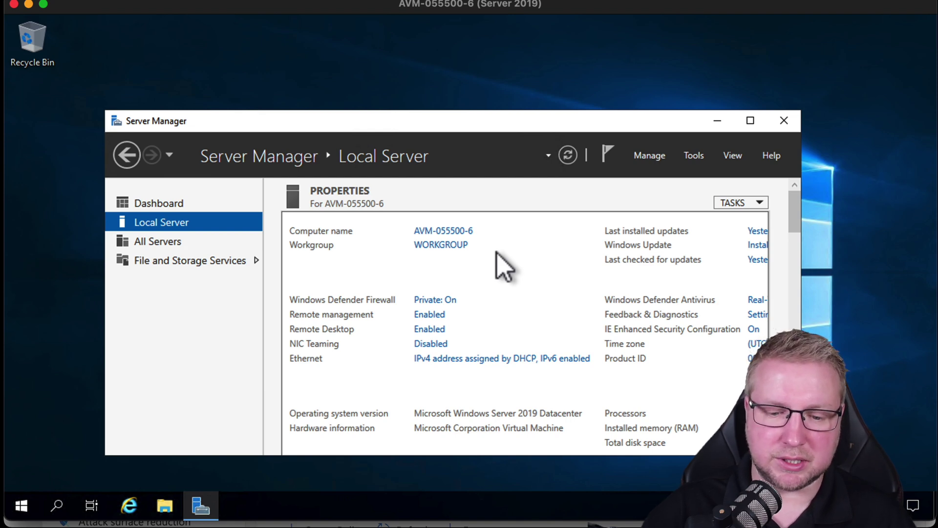
# Open Virus & threat protection settings from Server Manager's Real-Time Protection link
pyautogui.click(22, 507)
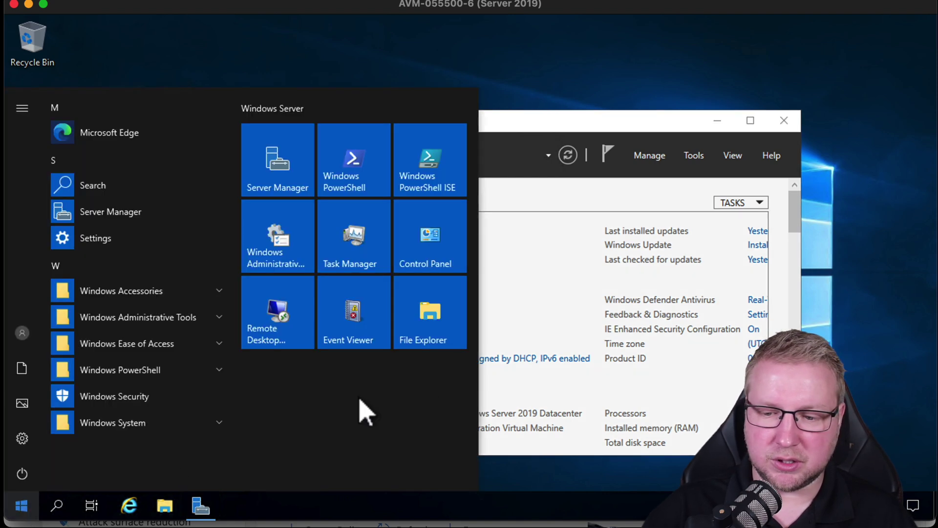
pyautogui.click(571, 343)
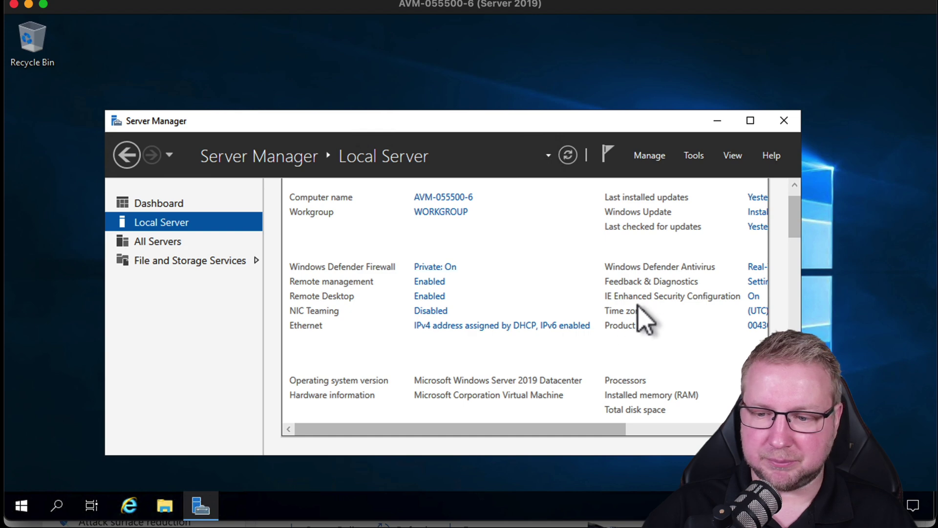
pyautogui.click(758, 268)
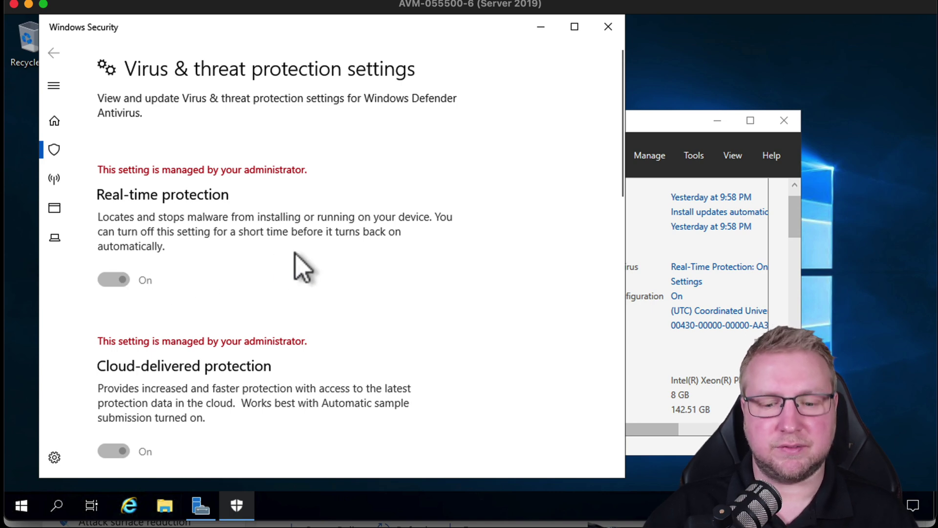
pyautogui.click(290, 523)
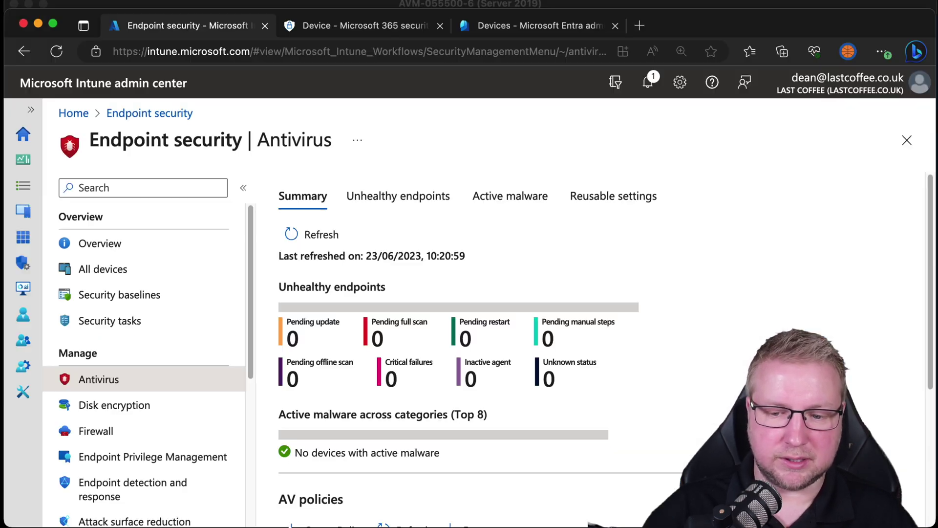
pyautogui.scroll(-5, 290, 520)
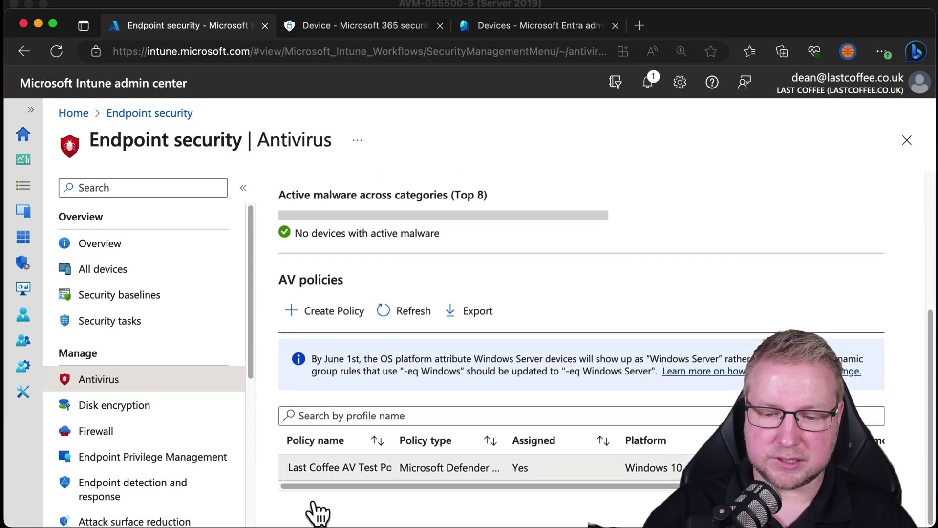
pyautogui.click(342, 471)
pyautogui.press('super+bracketleft')
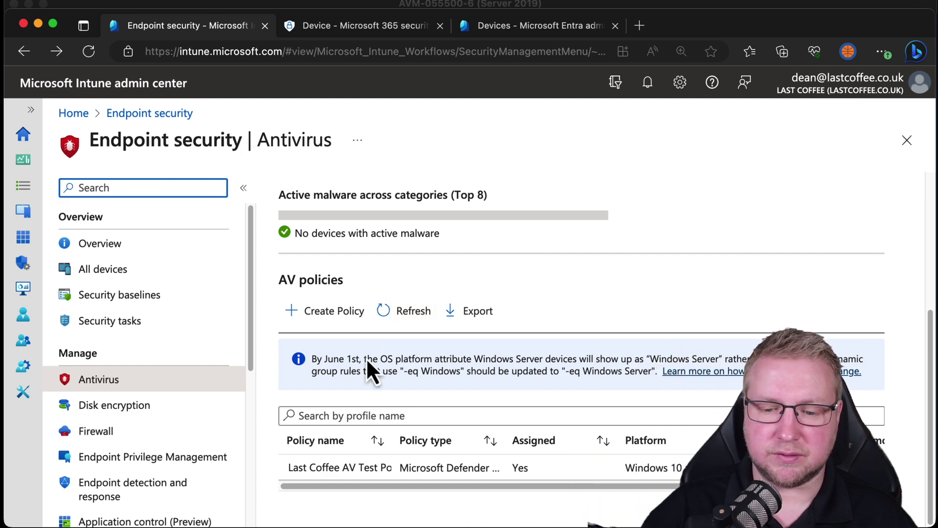
# Bring the server's Windows Security Virus & threat protection settings back to the front
pyautogui.click(429, 5)
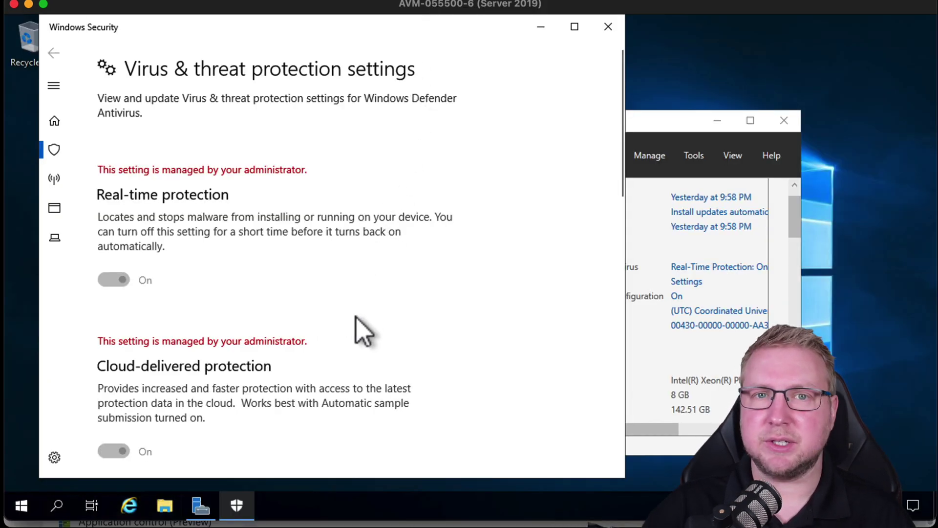